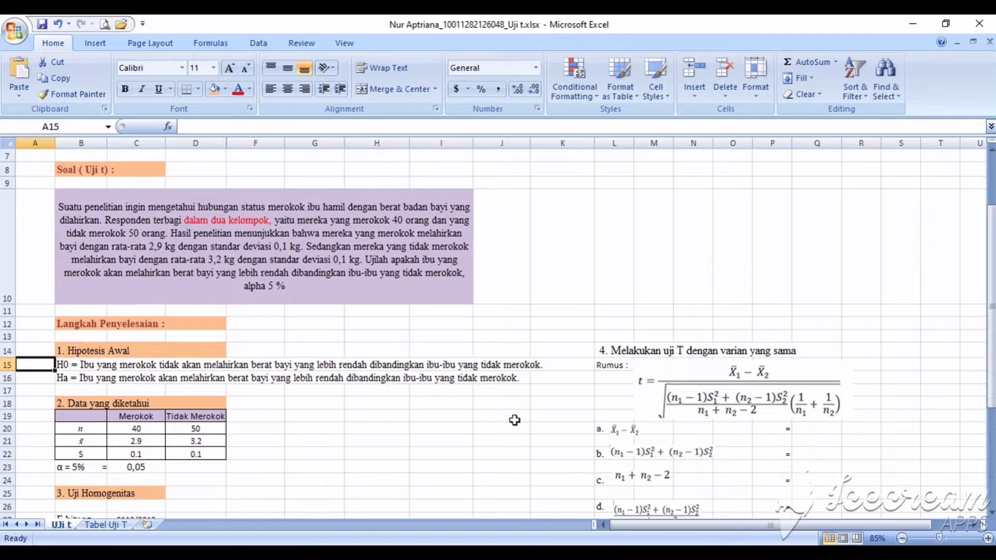
Review the sample size, mean and standard deviation of the Merokok and Tidak Merokok groups in the known-data table
{"action": "scroll", "coordinate": [514, 420], "scroll_direction": "down", "scroll_amount": 1}
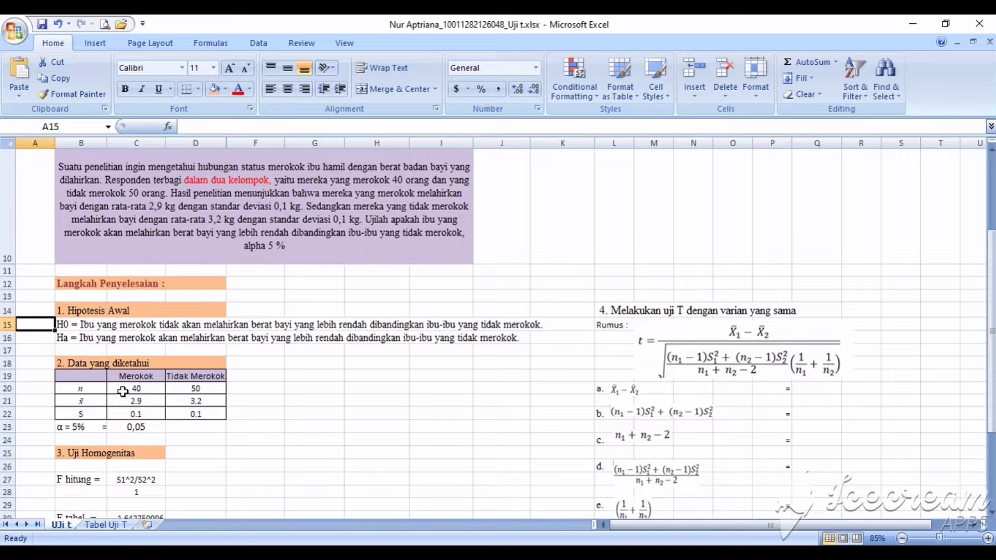
{"action": "left_click", "coordinate": [139, 375]}
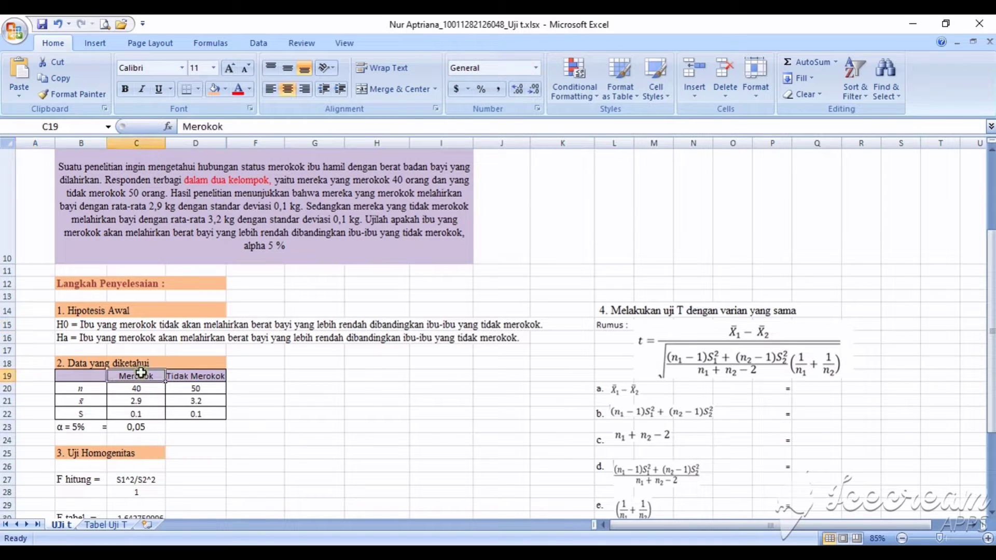
{"action": "left_click", "coordinate": [185, 375]}
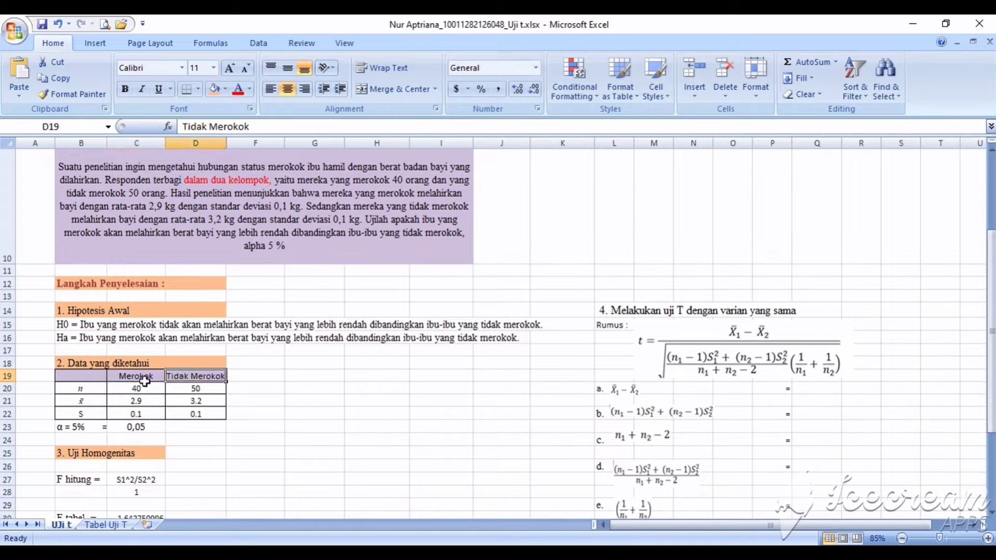
{"action": "left_click", "coordinate": [90, 390]}
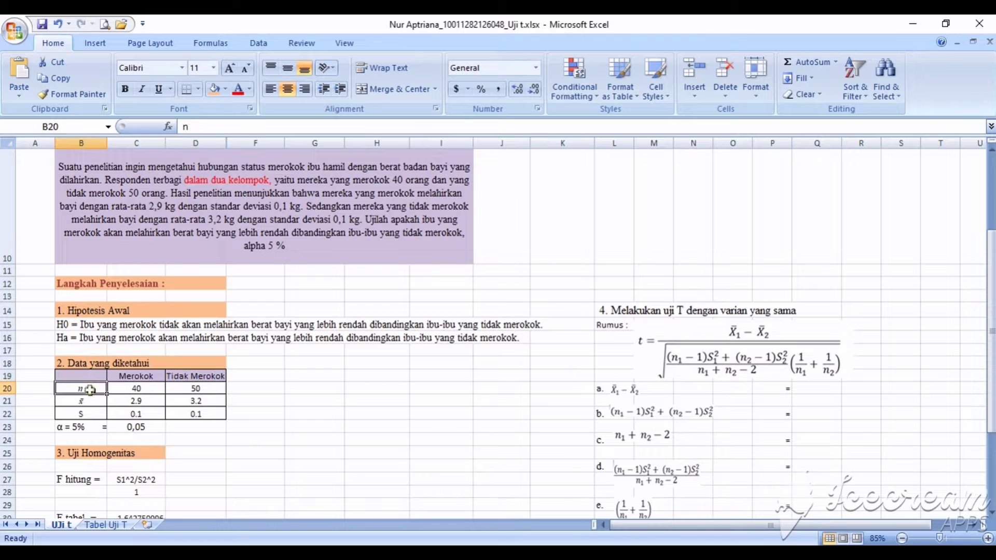
{"action": "left_click", "coordinate": [148, 392]}
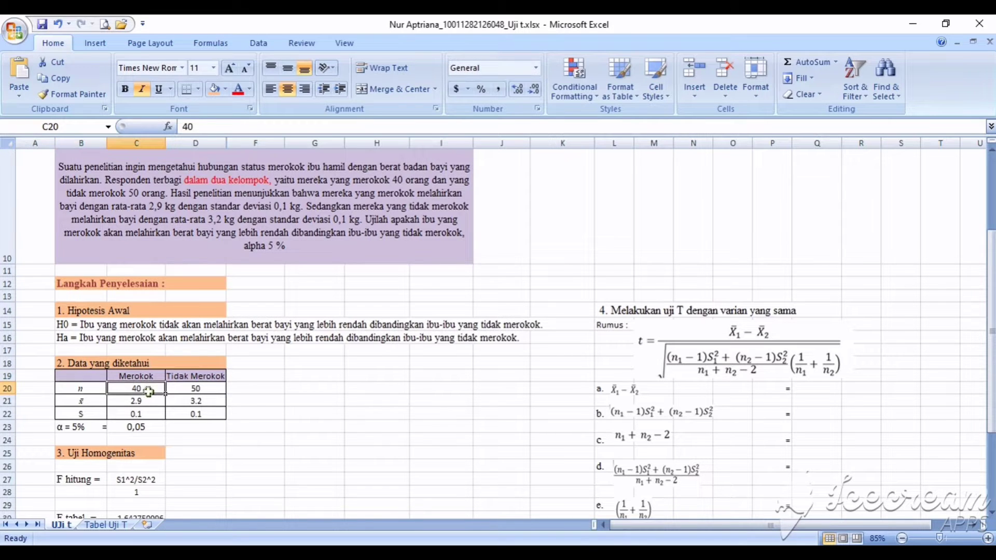
{"action": "left_click", "coordinate": [210, 393]}
{"action": "left_click", "coordinate": [143, 402]}
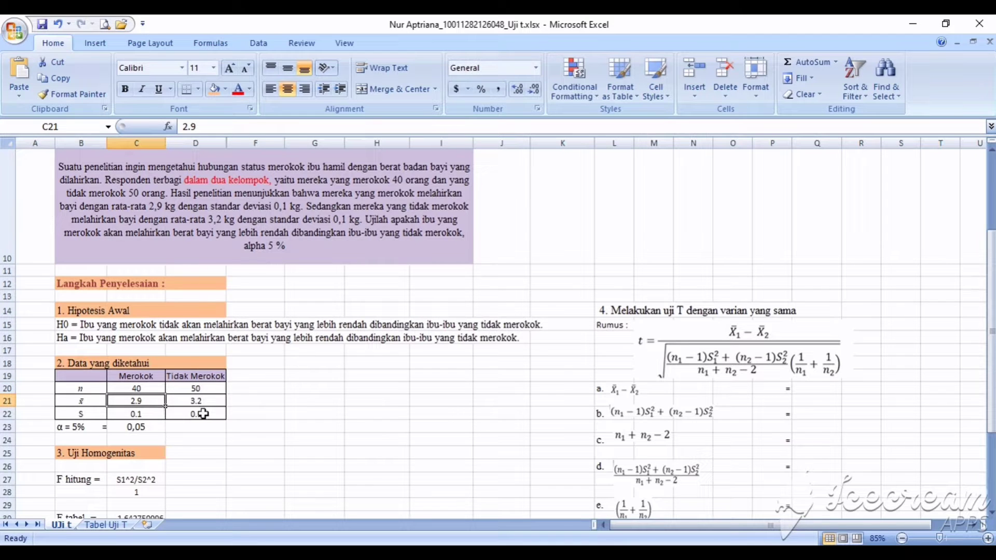
{"action": "left_click", "coordinate": [217, 402]}
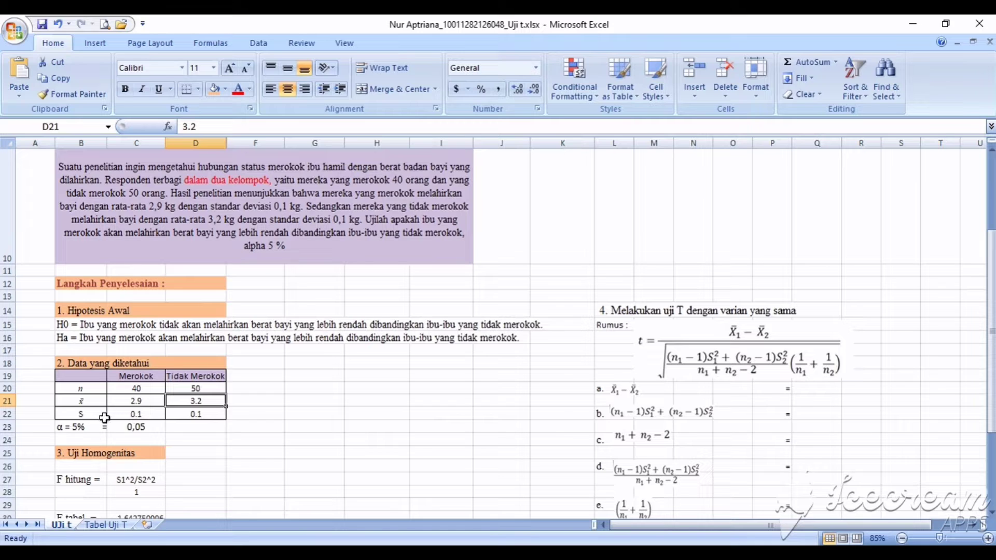
{"action": "left_click", "coordinate": [160, 416]}
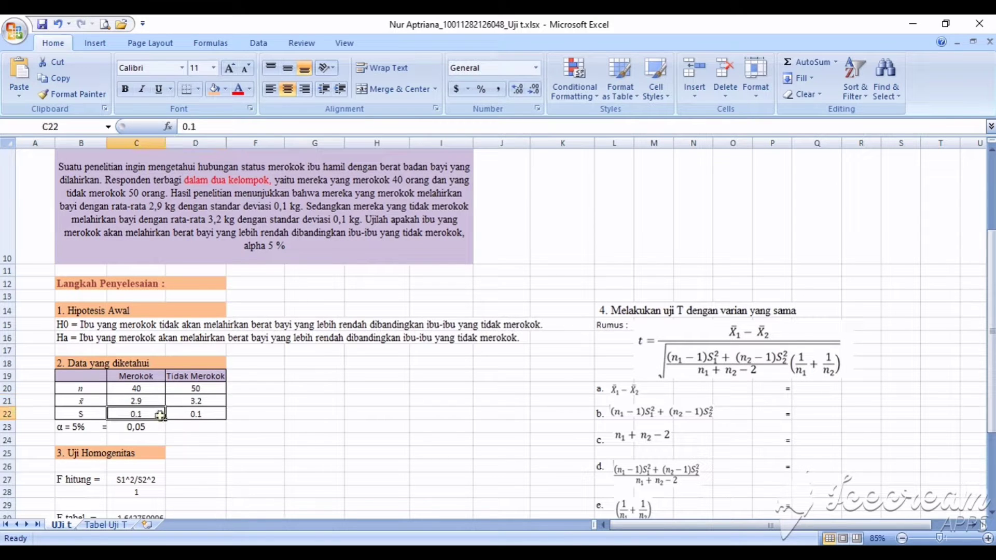
{"action": "left_click", "coordinate": [189, 414]}
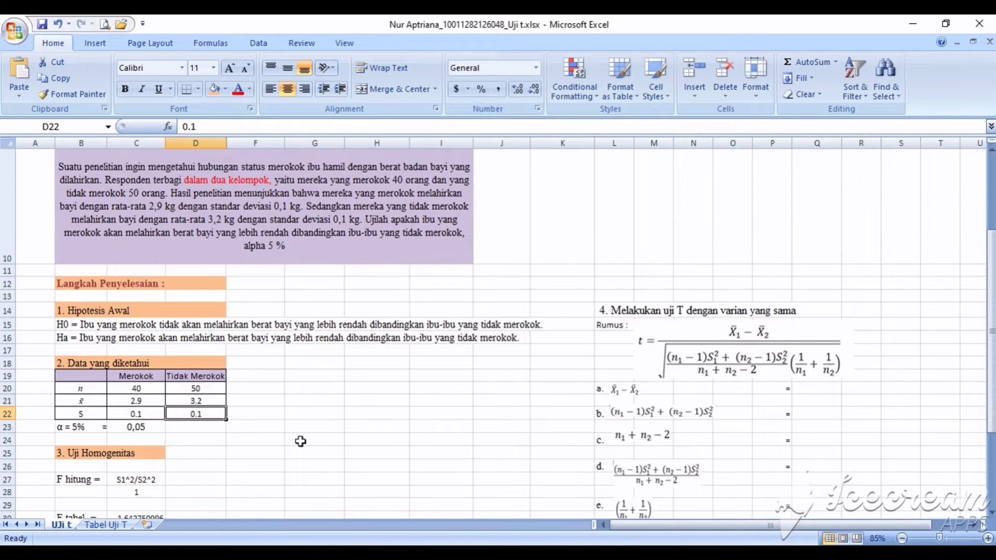
Inspect the F hitung formula in cell C28 of the Uji Homogenitas section
{"action": "scroll", "coordinate": [300, 442], "scroll_direction": "down", "scroll_amount": 2}
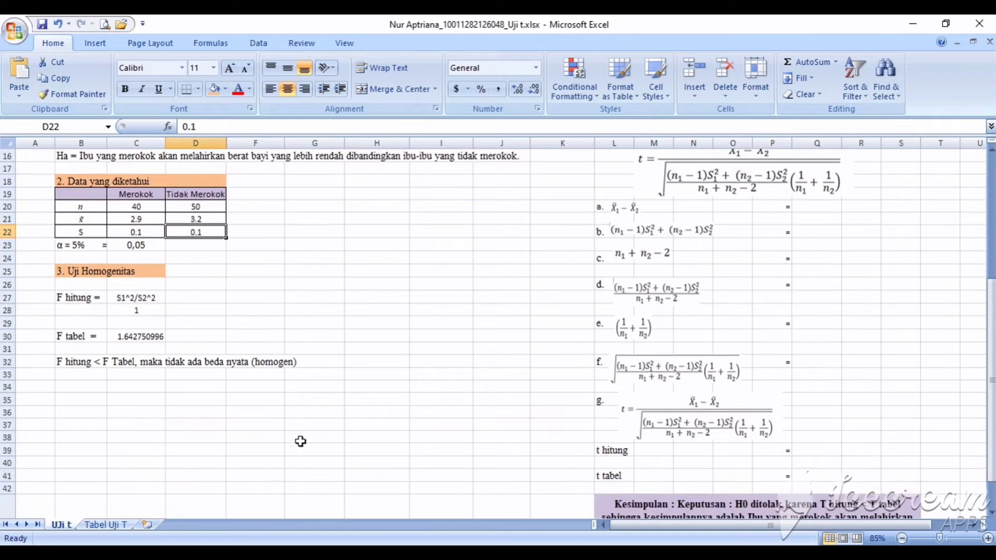
{"action": "left_click", "coordinate": [177, 284]}
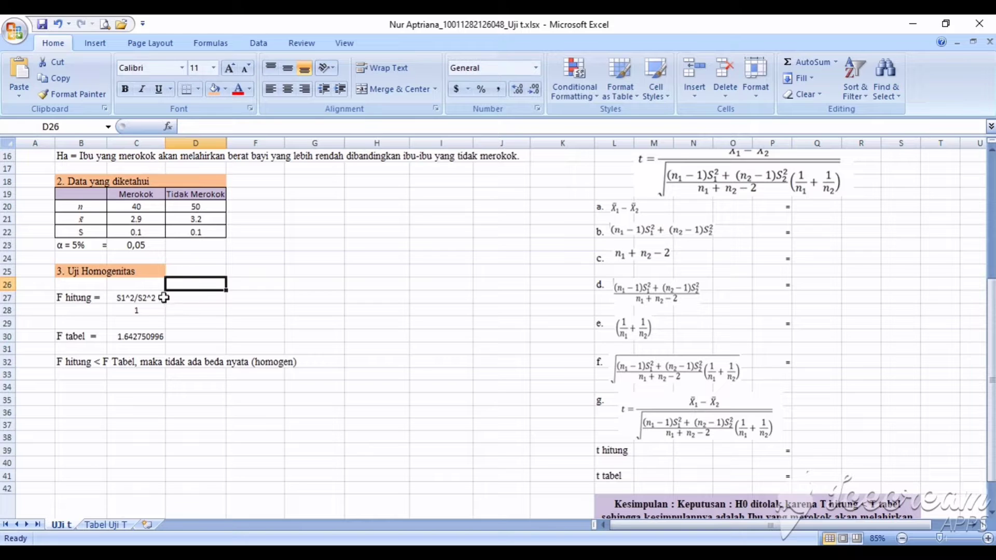
{"action": "left_click", "coordinate": [132, 300]}
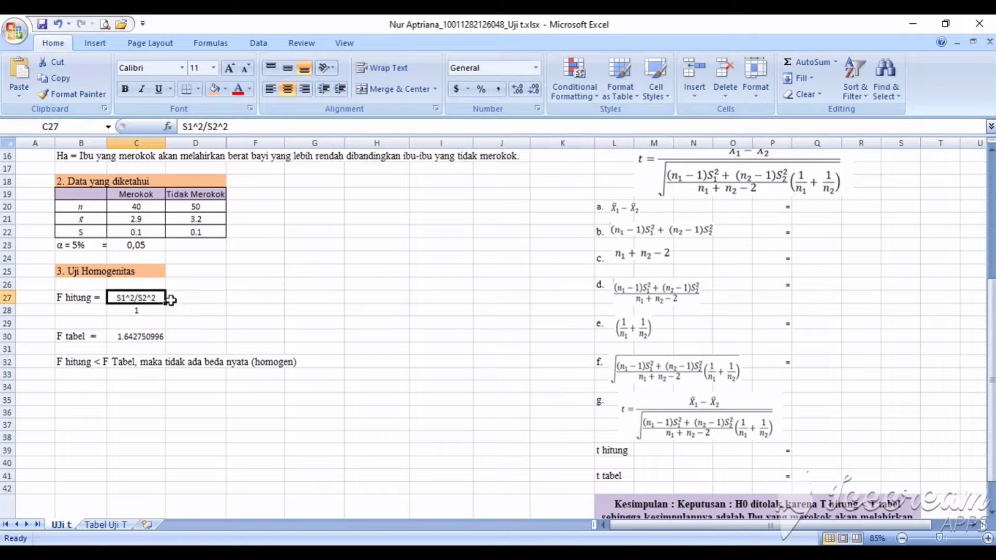
{"action": "left_click", "coordinate": [141, 312]}
{"action": "type", "text": "=C22^2/D22^2"}
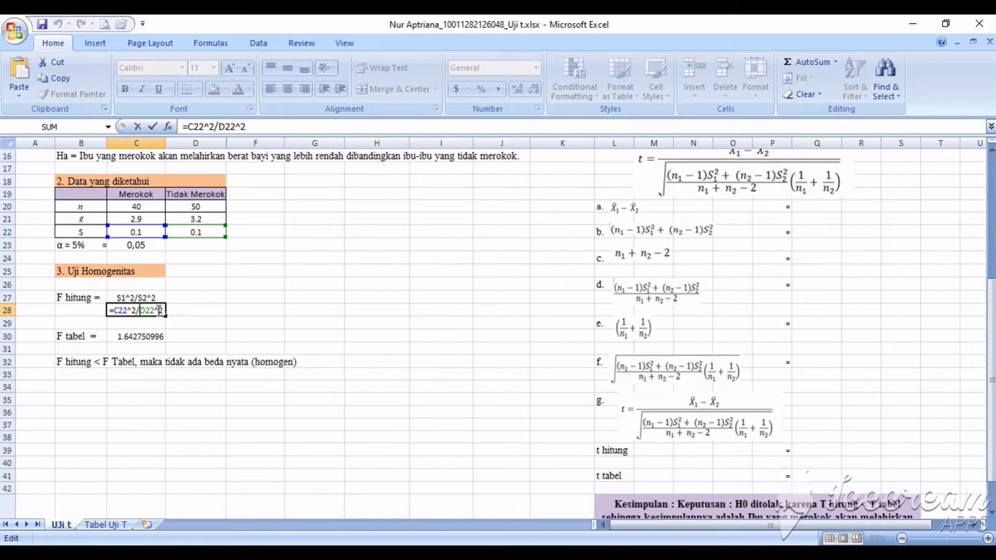
{"action": "key", "text": "Return"}
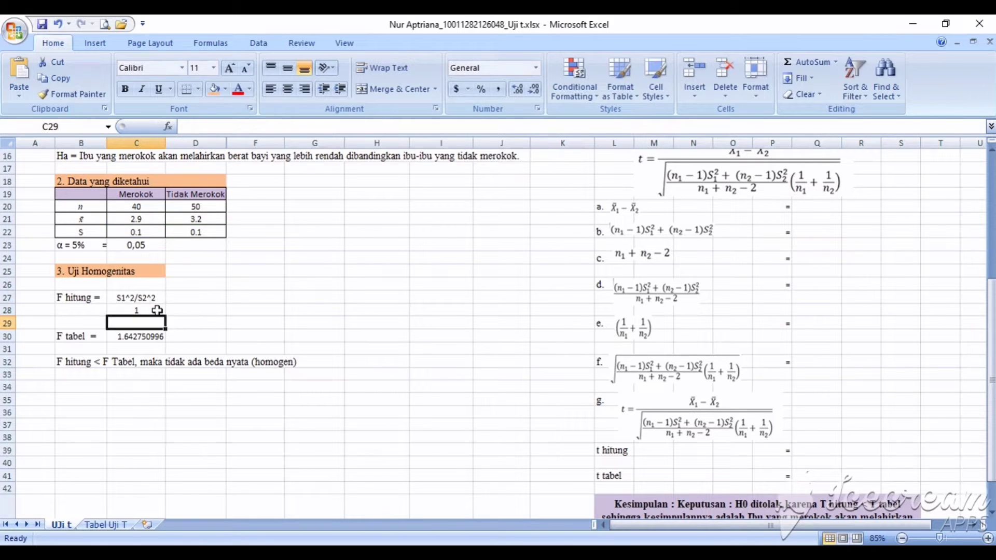
Inspect the probability and degrees-of-freedom arguments of the FINV formula for F tabel in cell C30
{"action": "double_click", "coordinate": [146, 337]}
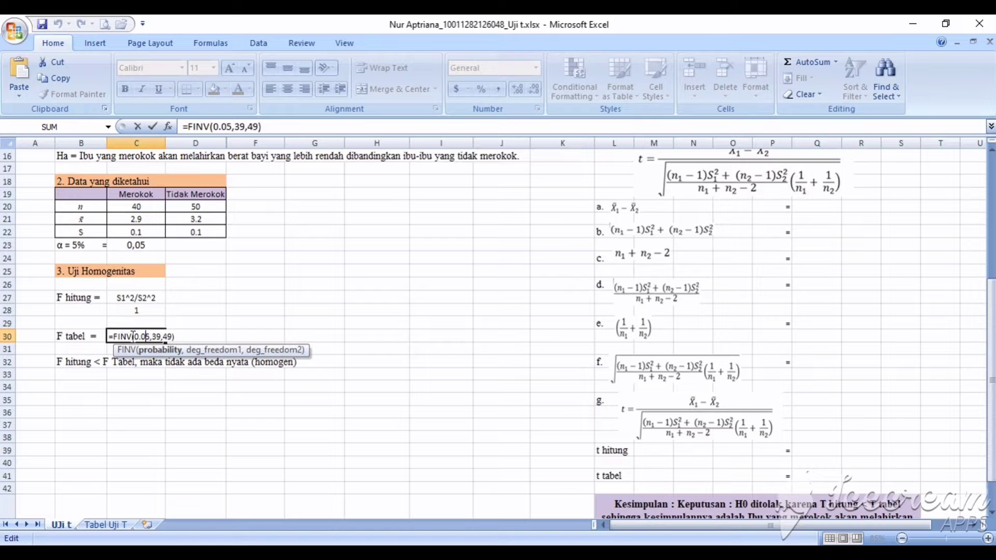
{"action": "left_click", "coordinate": [161, 336]}
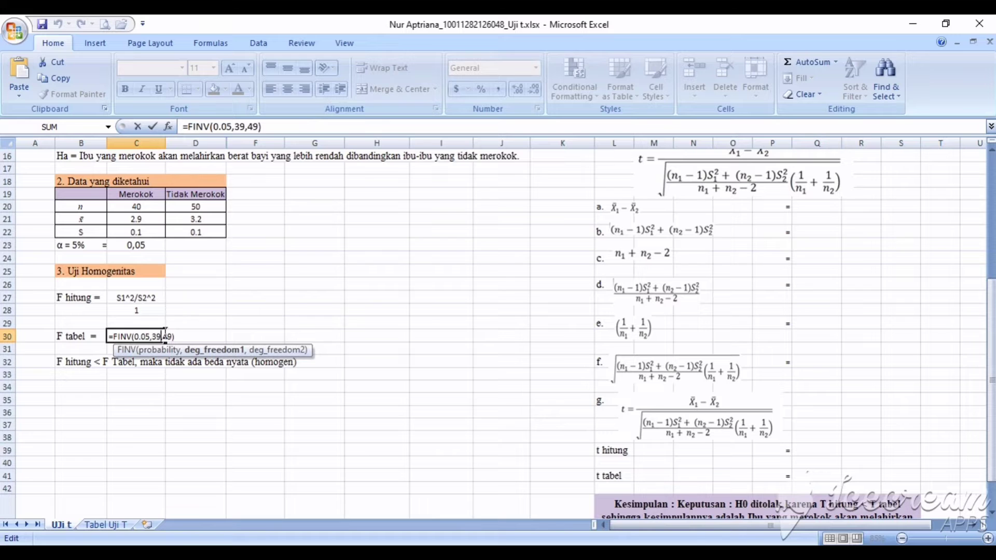
{"action": "left_click", "coordinate": [170, 335]}
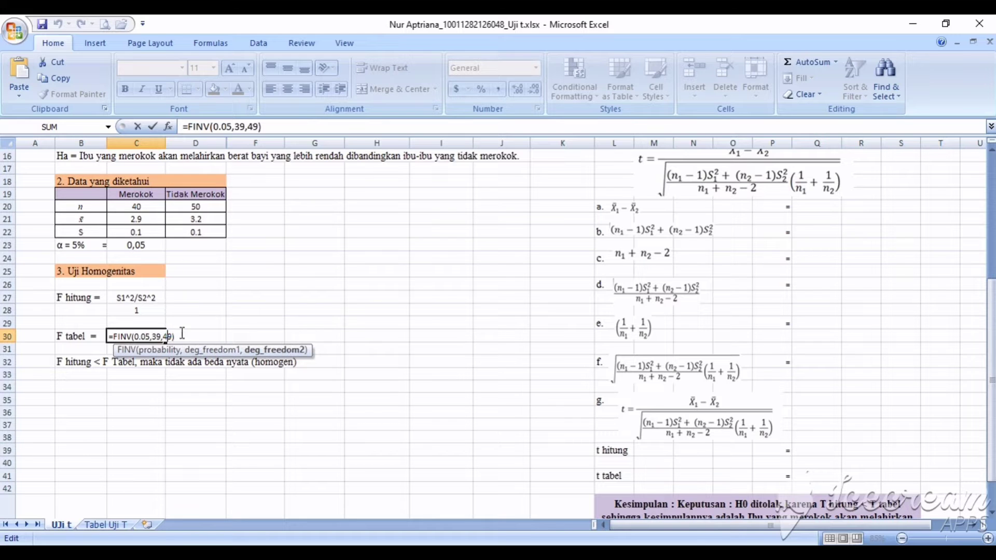
{"action": "key", "text": "Return"}
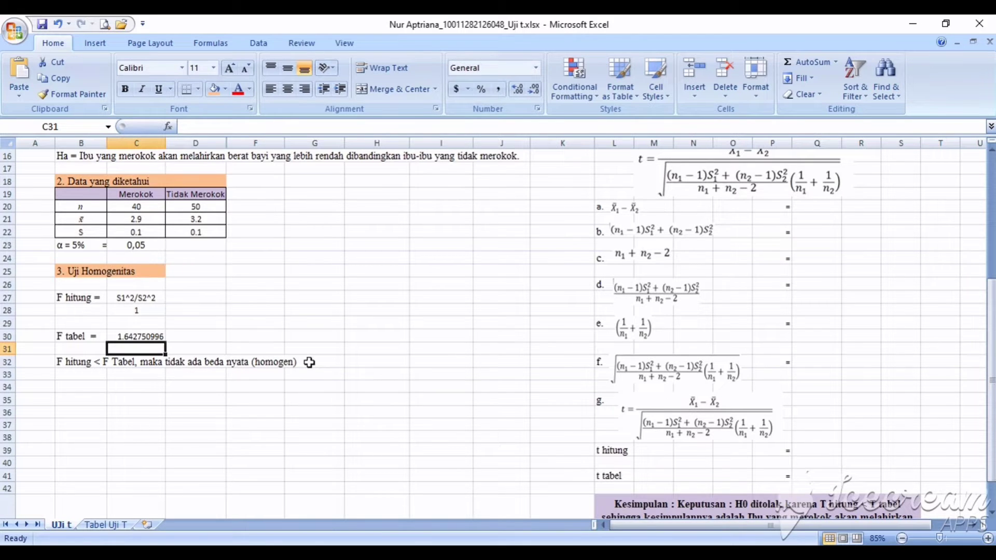
Fill the section 4 heading "Melakukan uji T dengan varian yang sama" (L14:Q14) with the same light orange as the other headings
{"action": "left_click_drag", "start_coordinate": [682, 523], "coordinate": [691, 525]}
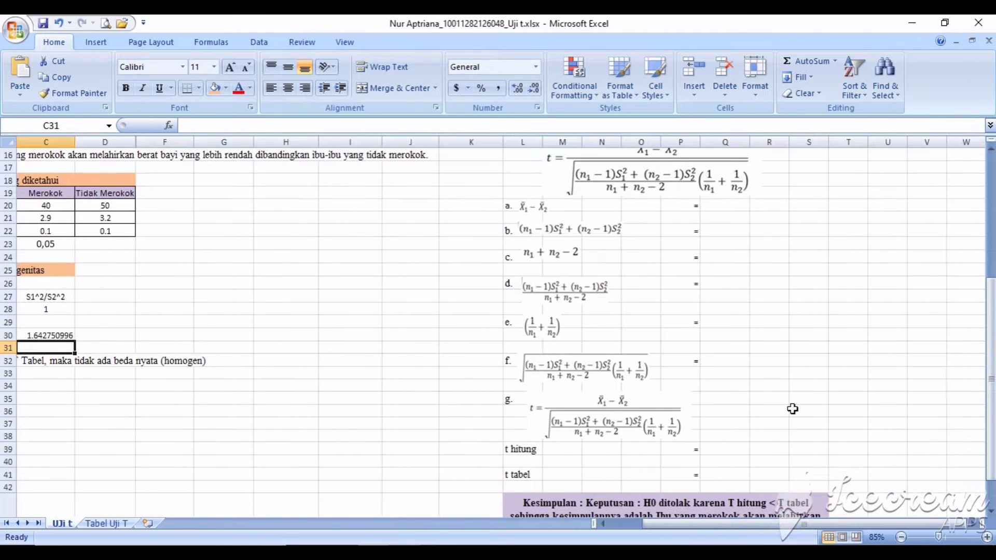
{"action": "scroll", "coordinate": [792, 409], "scroll_direction": "up", "scroll_amount": 1}
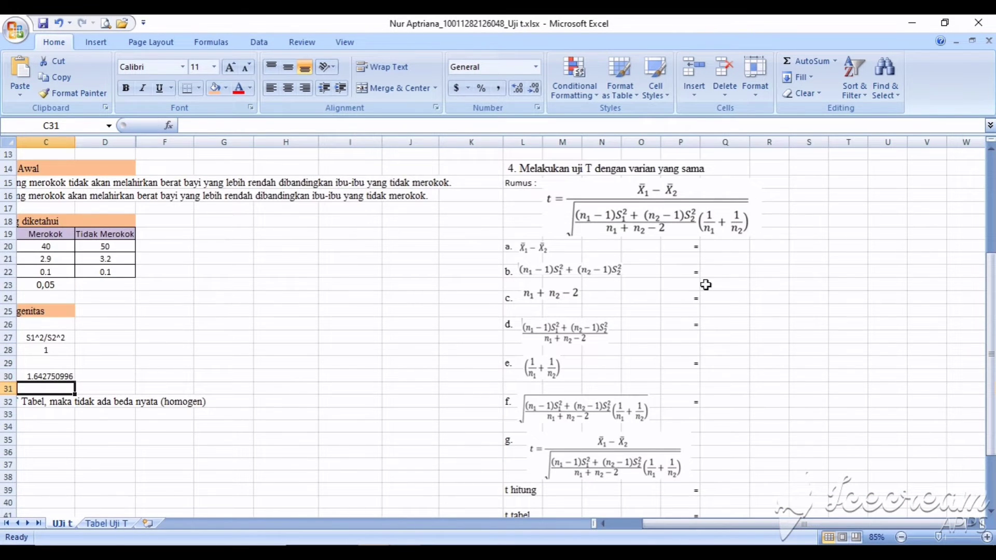
{"action": "left_click_drag", "start_coordinate": [508, 166], "coordinate": [745, 162]}
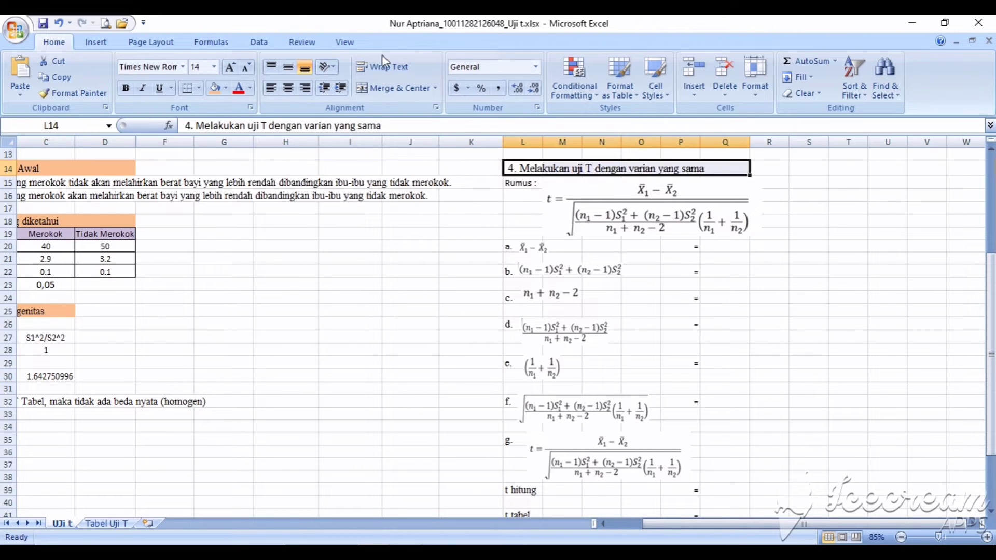
{"action": "left_click", "coordinate": [214, 88]}
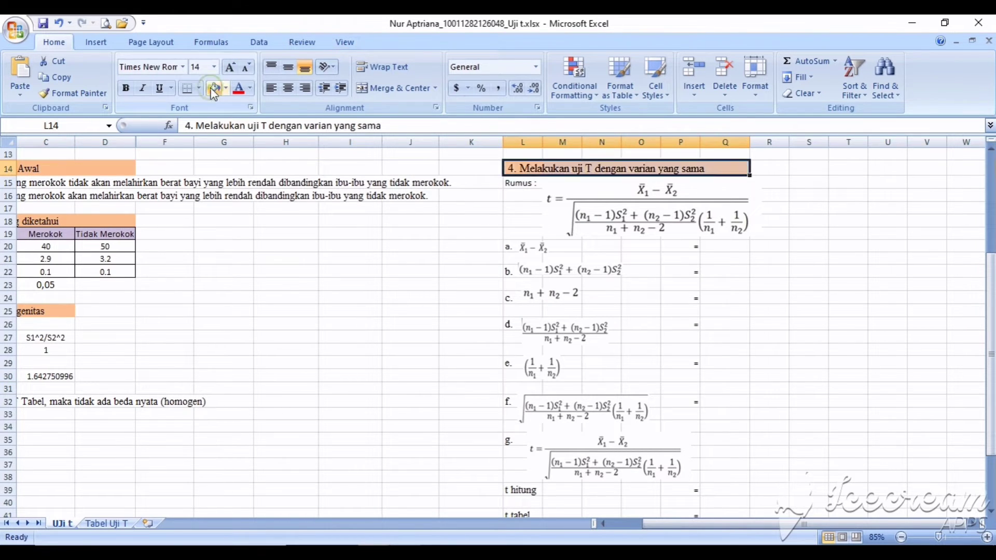
{"action": "left_click", "coordinate": [428, 267]}
Calculate the difference of the two group means for part a in Q20 with =C21-D21
{"action": "left_click", "coordinate": [518, 195]}
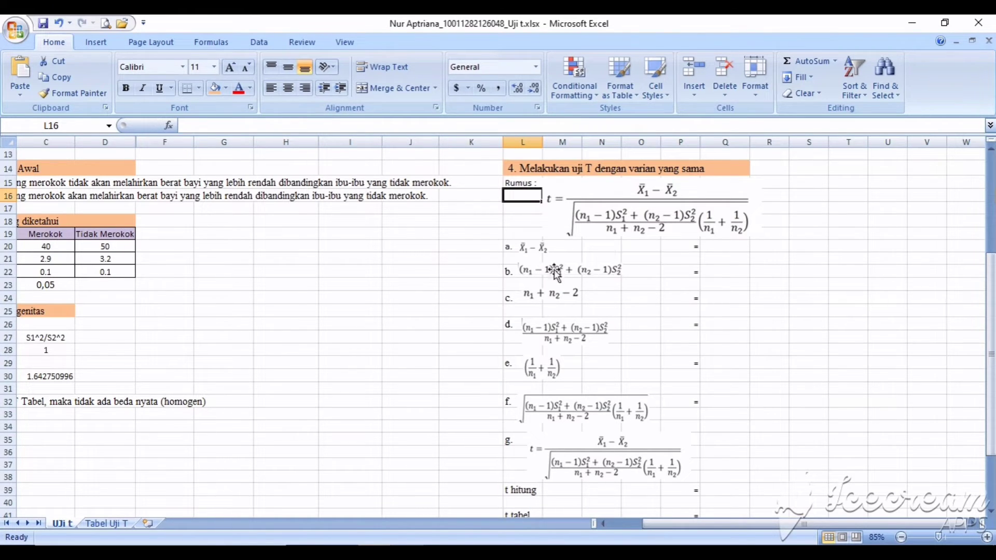
{"action": "double_click", "coordinate": [720, 244]}
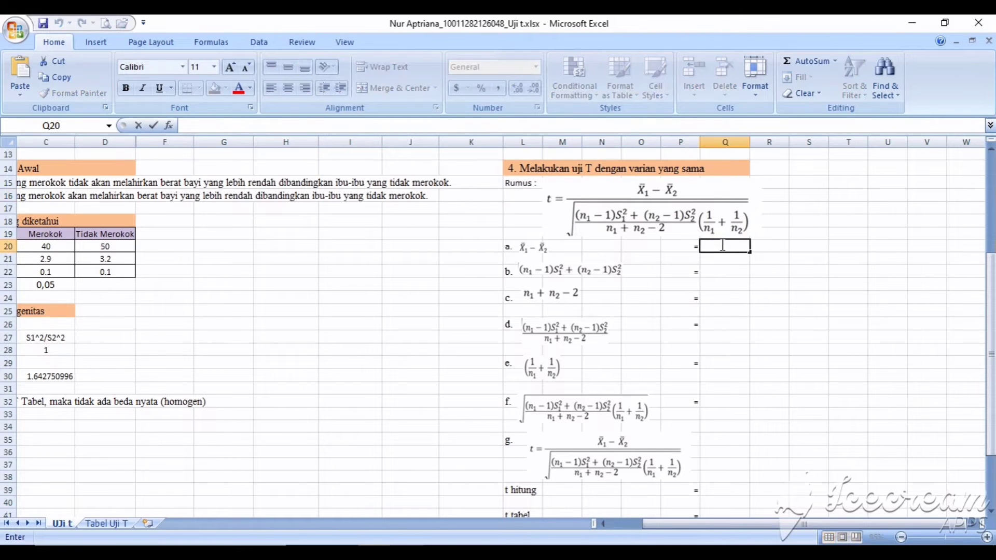
{"action": "type", "text": "="}
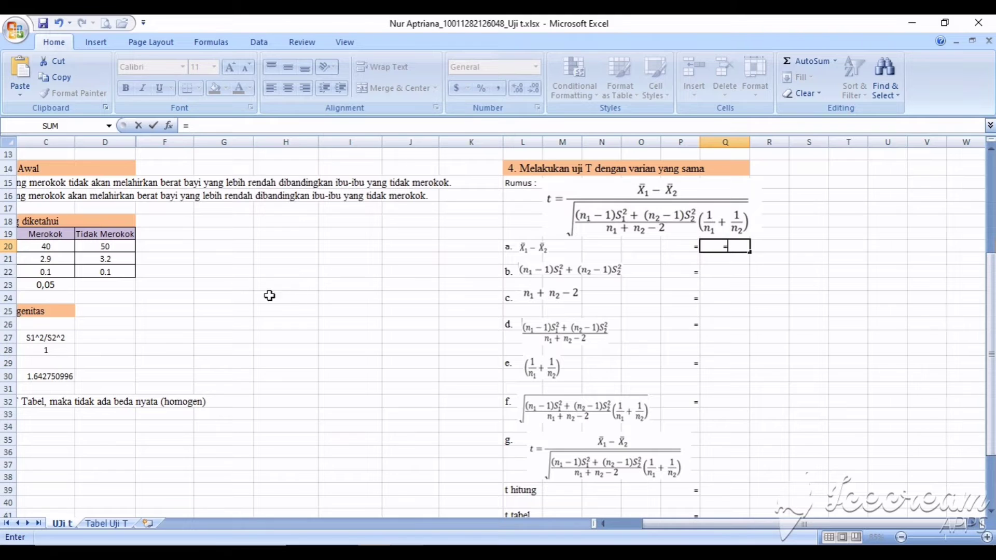
{"action": "left_click_drag", "start_coordinate": [645, 523], "coordinate": [637, 522]}
{"action": "left_click", "coordinate": [94, 264]}
{"action": "type", "text": "-"}
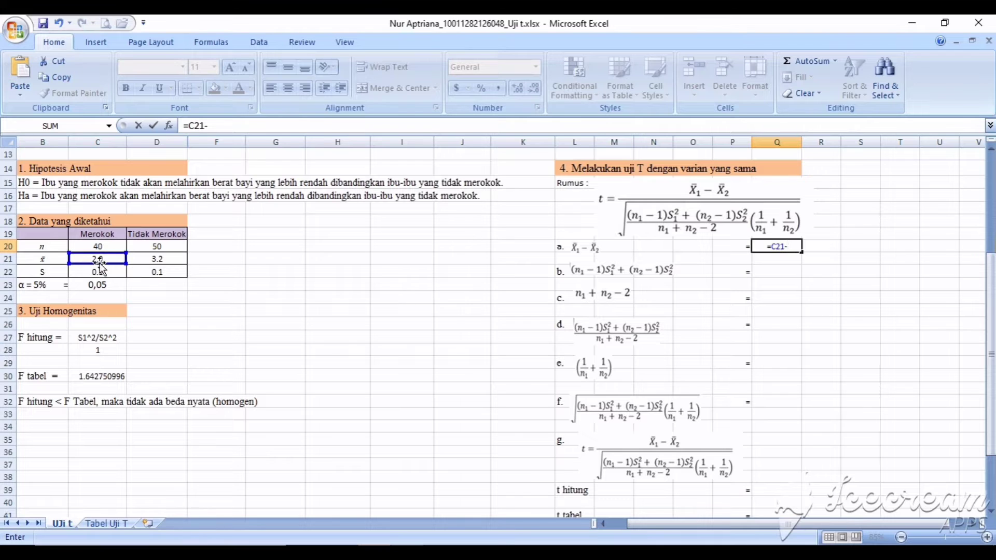
{"action": "left_click", "coordinate": [149, 260]}
{"action": "key", "text": "Return"}
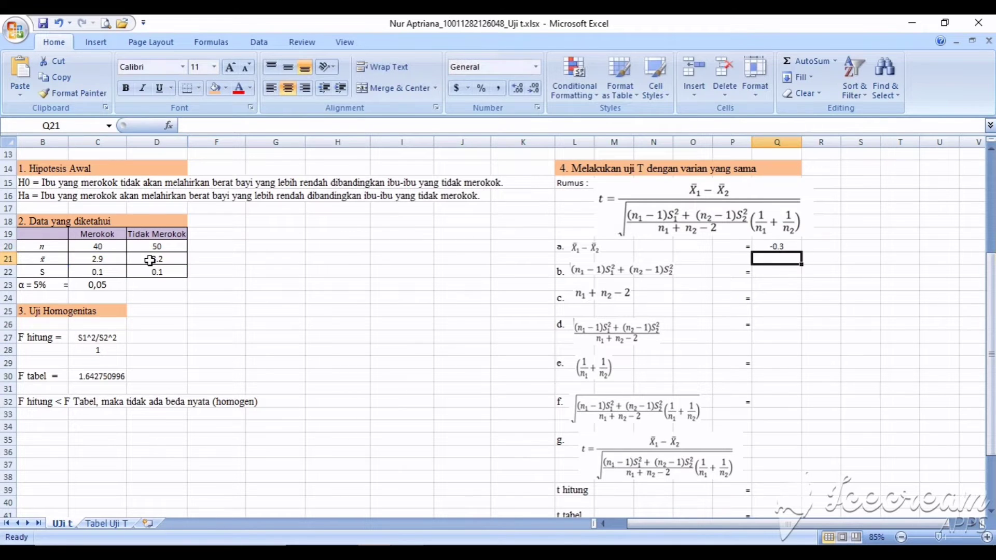
Calculate the weighted sum of the two group variances for part b in Q22 with =(C20-1)*C22^2+(D20-1)*D22^2
{"action": "double_click", "coordinate": [766, 272]}
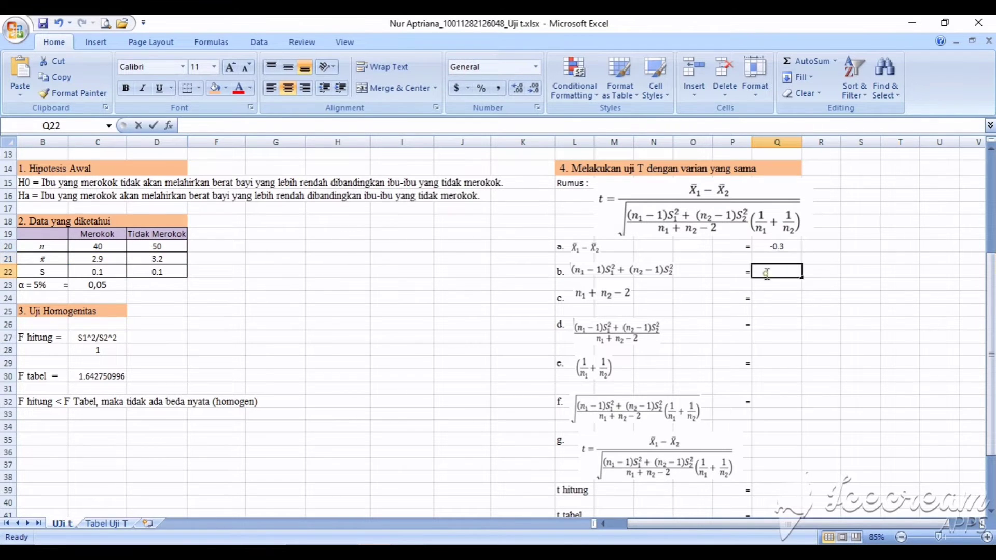
{"action": "double_click", "coordinate": [767, 273]}
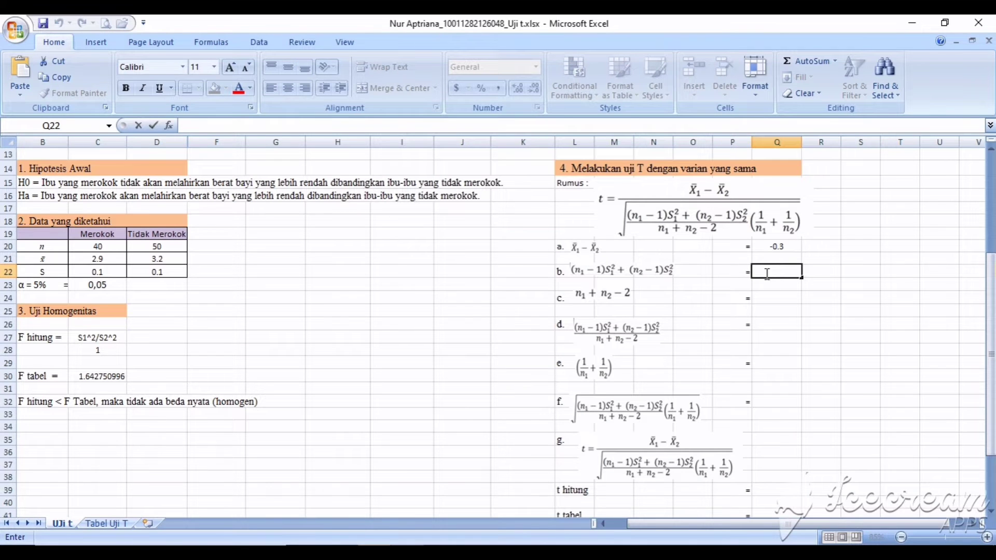
{"action": "type", "text": "=("}
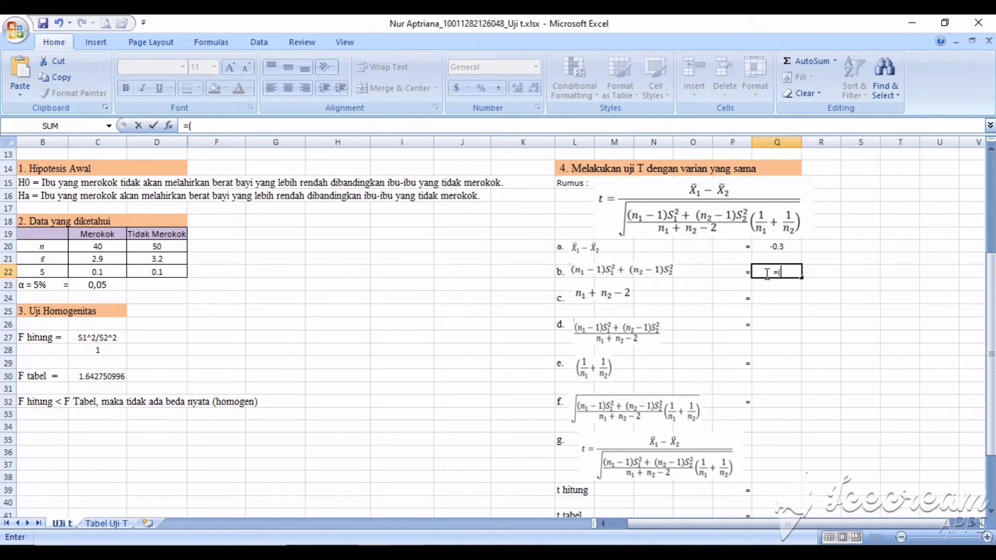
{"action": "left_click", "coordinate": [113, 248]}
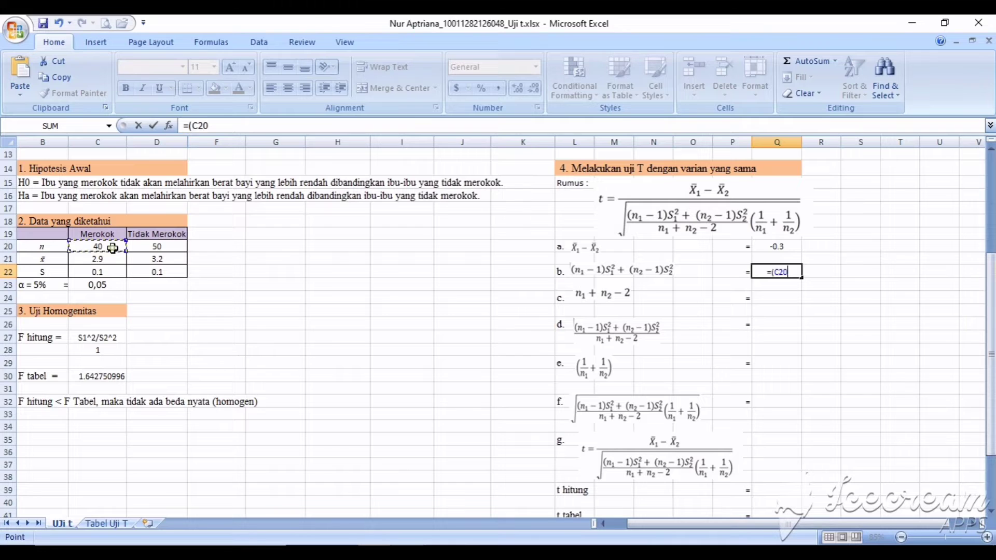
{"action": "type", "text": "-1"}
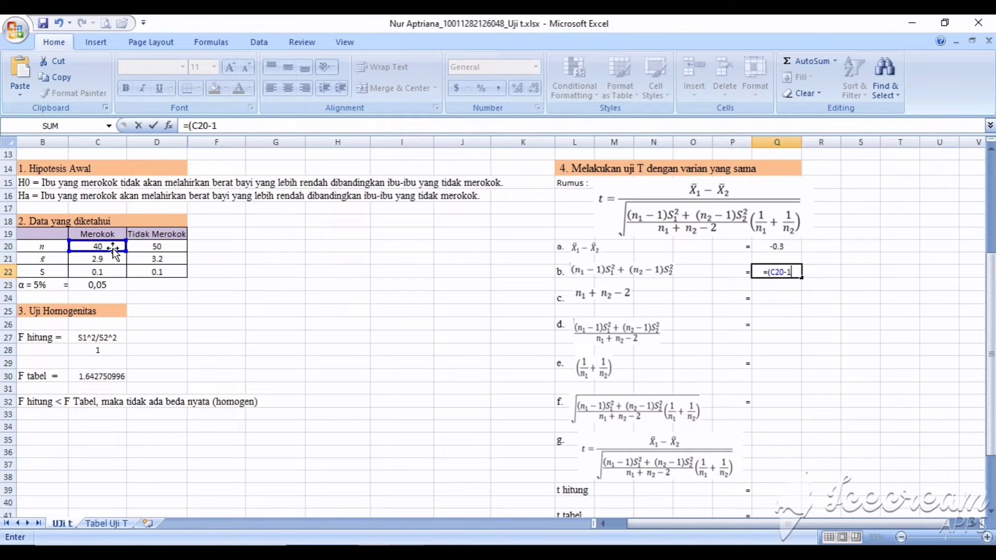
{"action": "type", "text": ")*"}
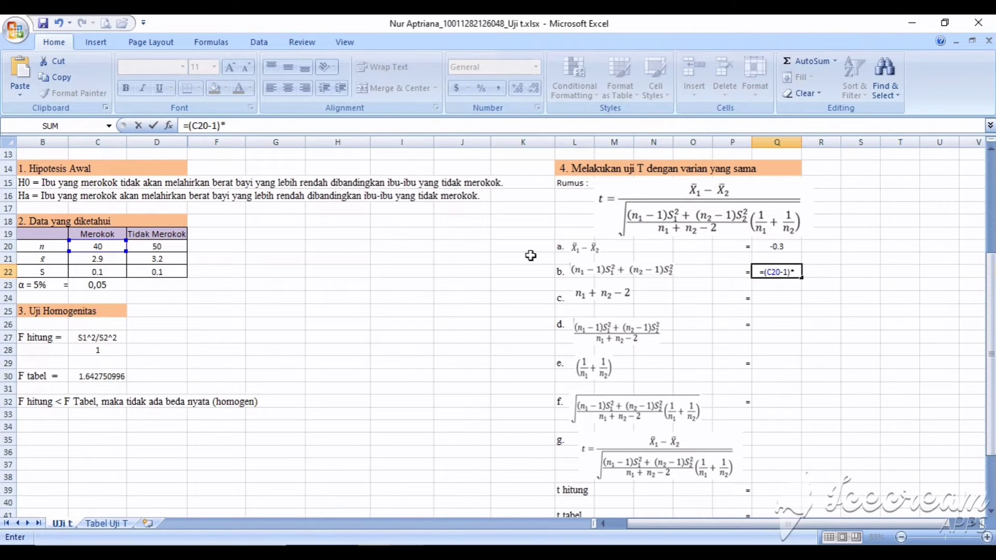
{"action": "left_click", "coordinate": [111, 272]}
{"action": "type", "text": "^2+"}
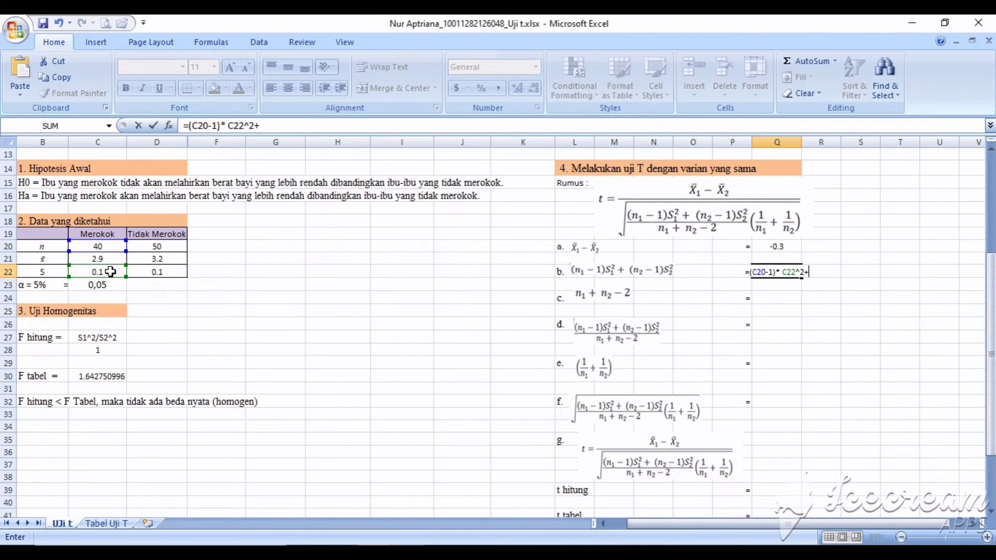
{"action": "type", "text": " ("}
{"action": "left_click", "coordinate": [163, 247]}
{"action": "type", "text": "-1)*"}
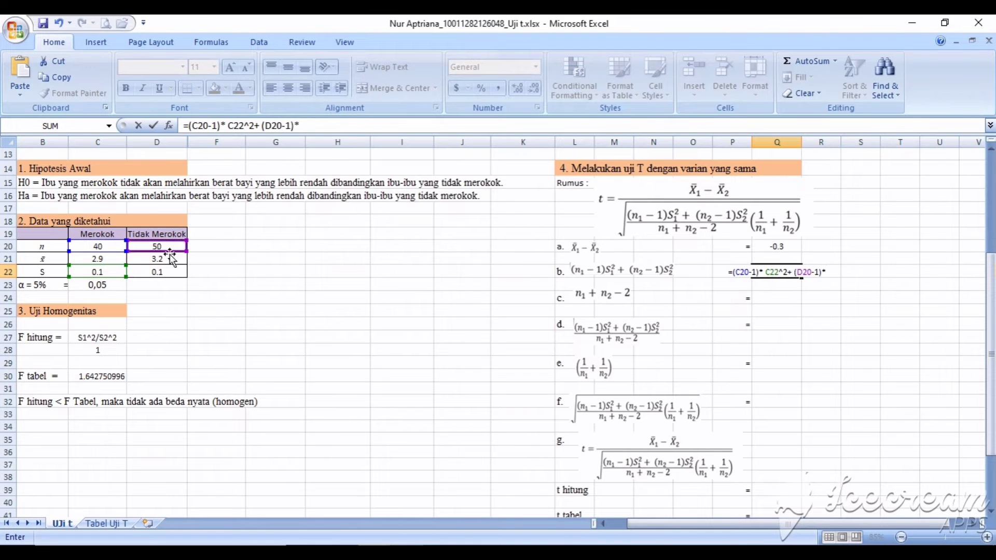
{"action": "left_click", "coordinate": [163, 273]}
{"action": "type", "text": "^2"}
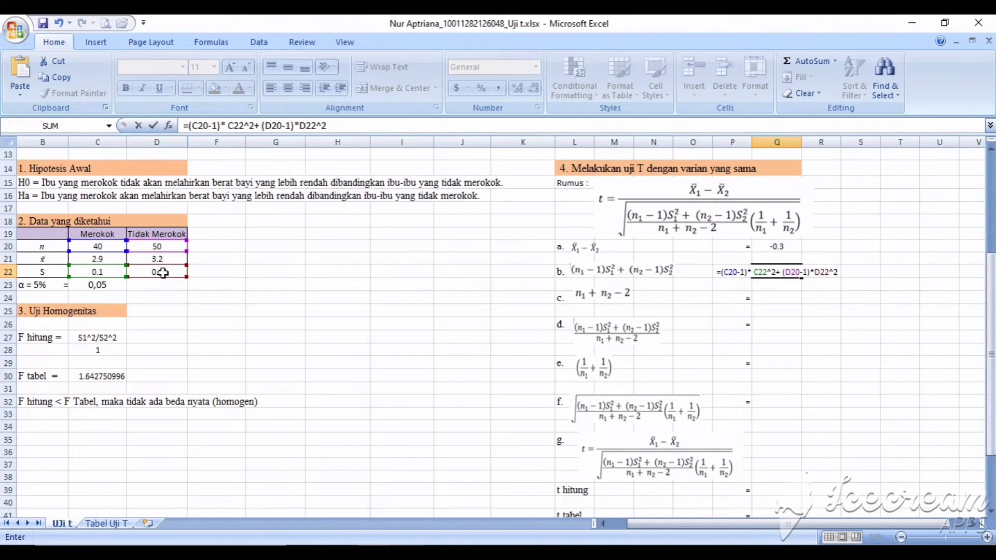
{"action": "key", "text": "Return"}
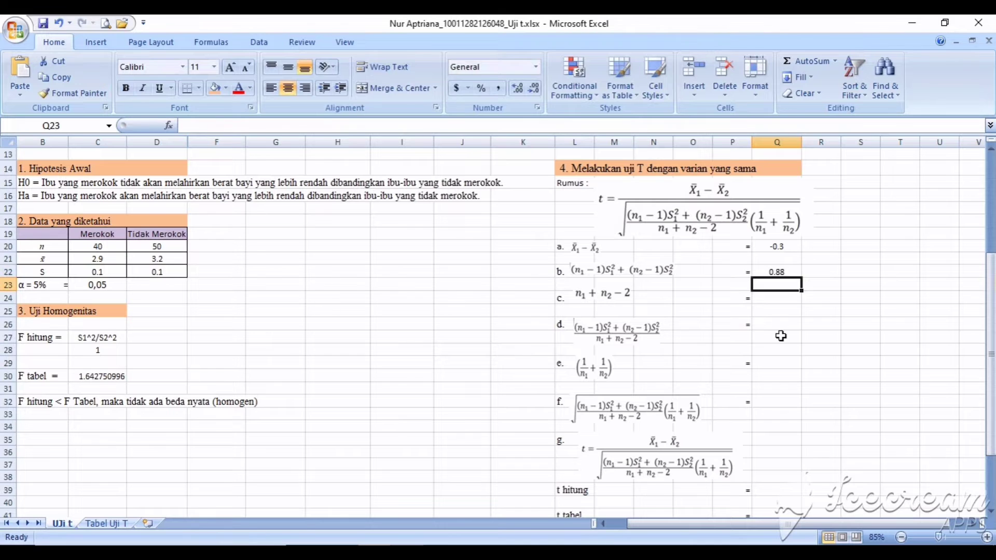
Calculate the degrees of freedom n1 + n2 - 2 for part c in Q24 with =C20+D20-2
{"action": "left_click", "coordinate": [778, 299]}
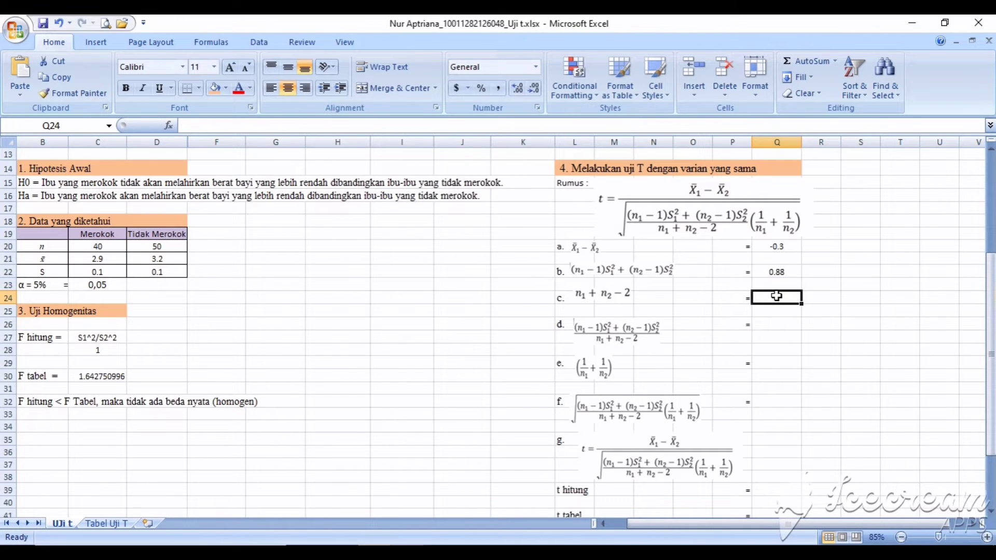
{"action": "type", "text": "="}
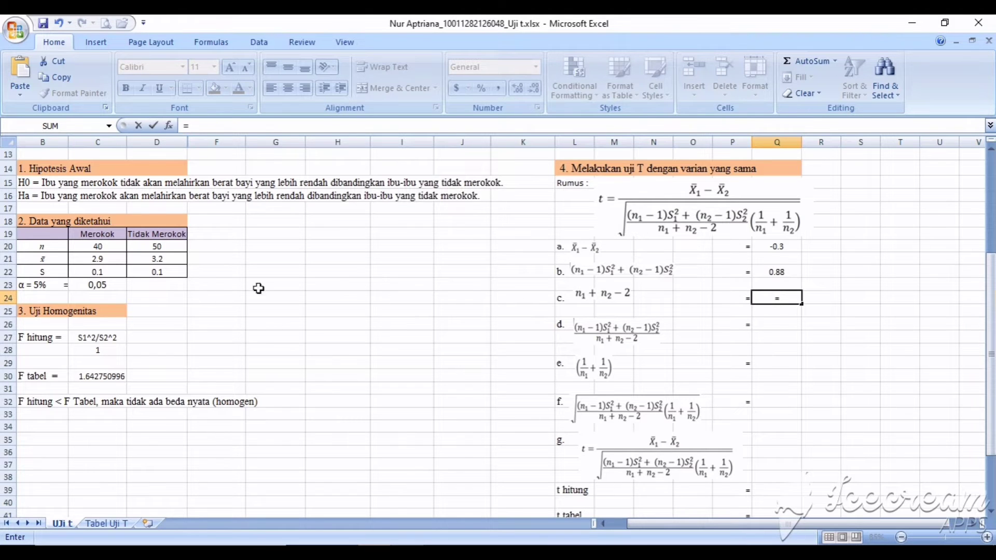
{"action": "left_click", "coordinate": [108, 246]}
{"action": "type", "text": "+"}
{"action": "left_click", "coordinate": [149, 245]}
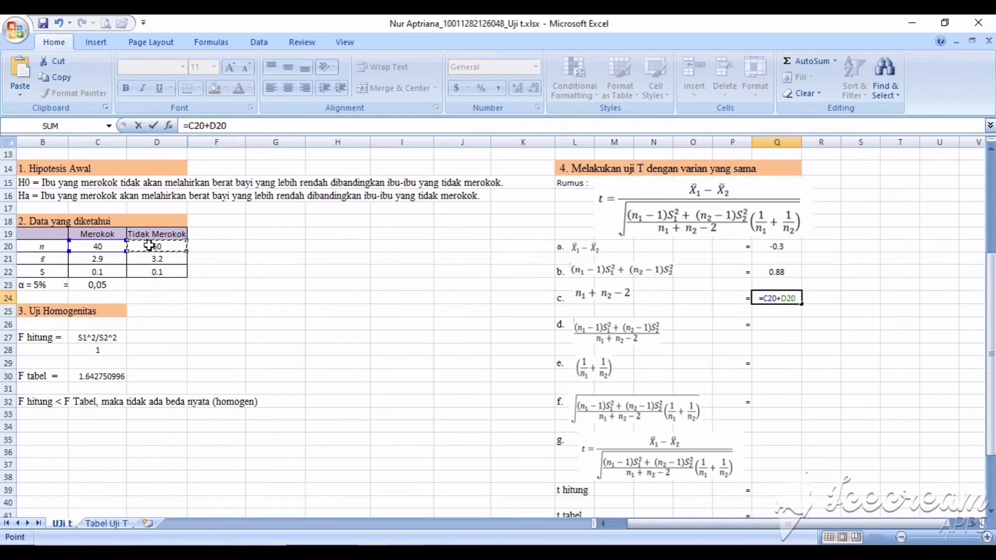
{"action": "type", "text": "-2"}
{"action": "key", "text": "Return"}
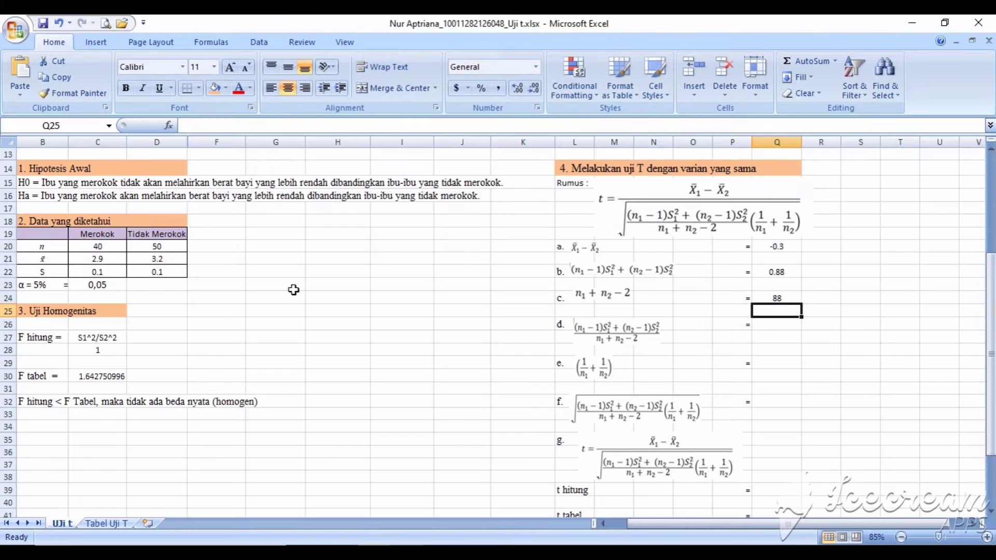
Calculate the pooled variance for part d in Q26 by dividing part b by part c with =Q22/Q24
{"action": "left_click", "coordinate": [769, 324]}
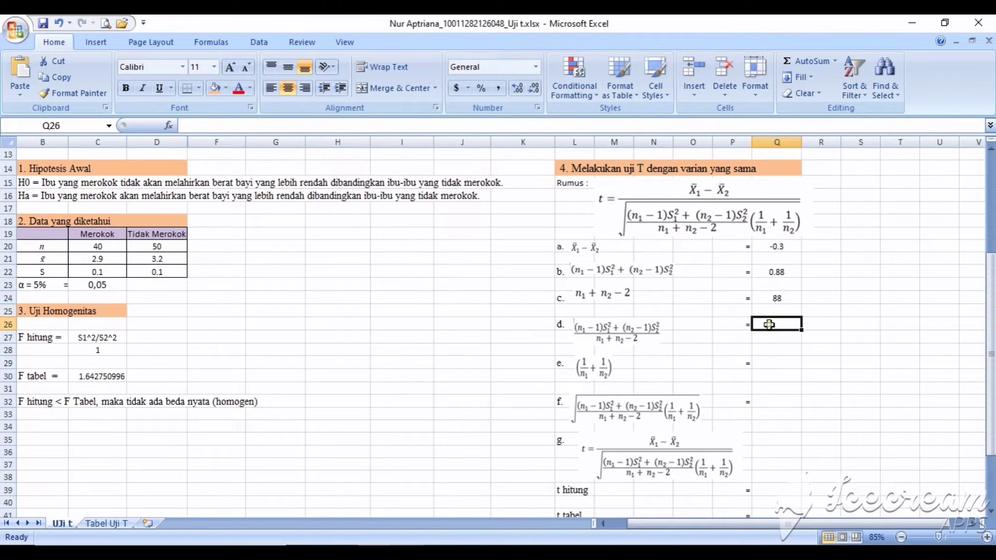
{"action": "type", "text": "="}
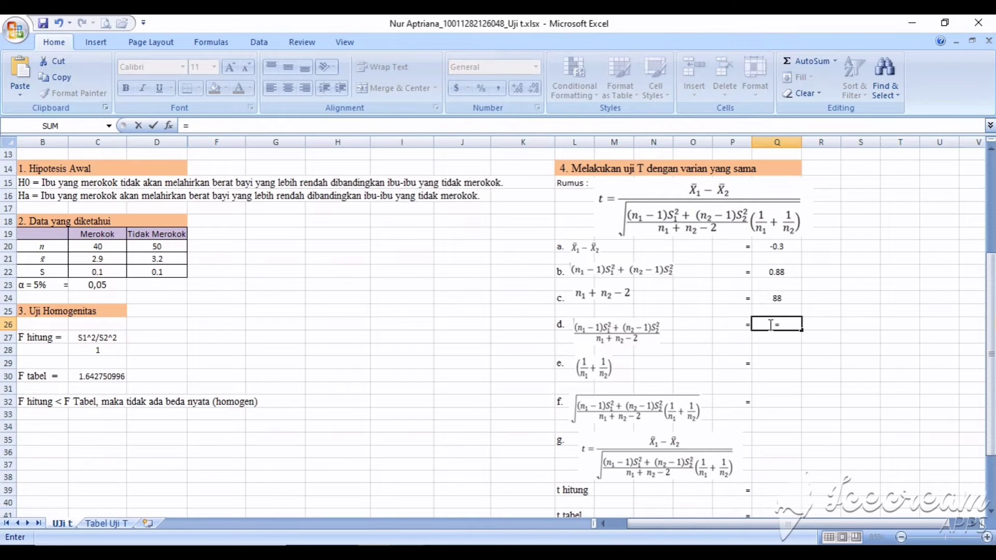
{"action": "left_click", "coordinate": [776, 272]}
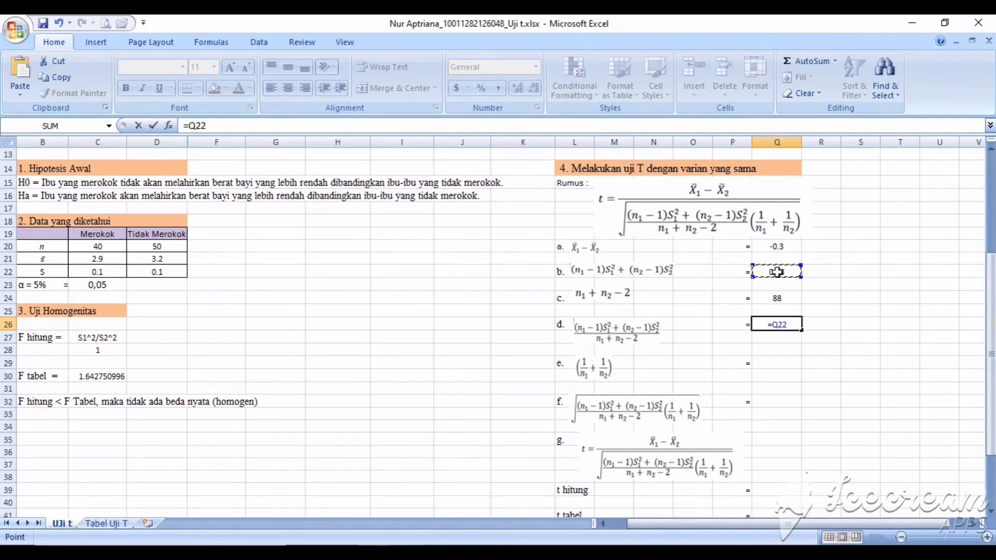
{"action": "type", "text": "/"}
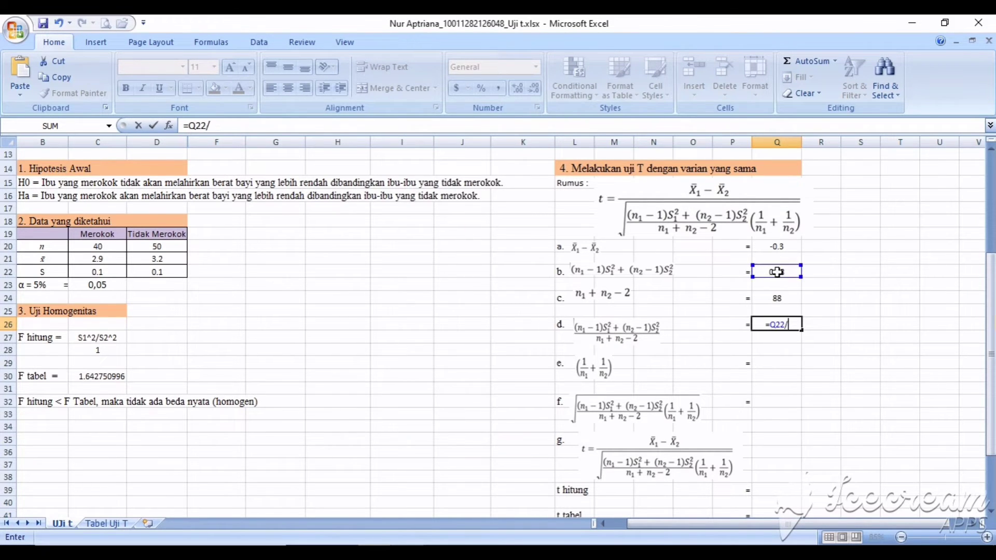
{"action": "left_click", "coordinate": [786, 303]}
{"action": "key", "text": "Return"}
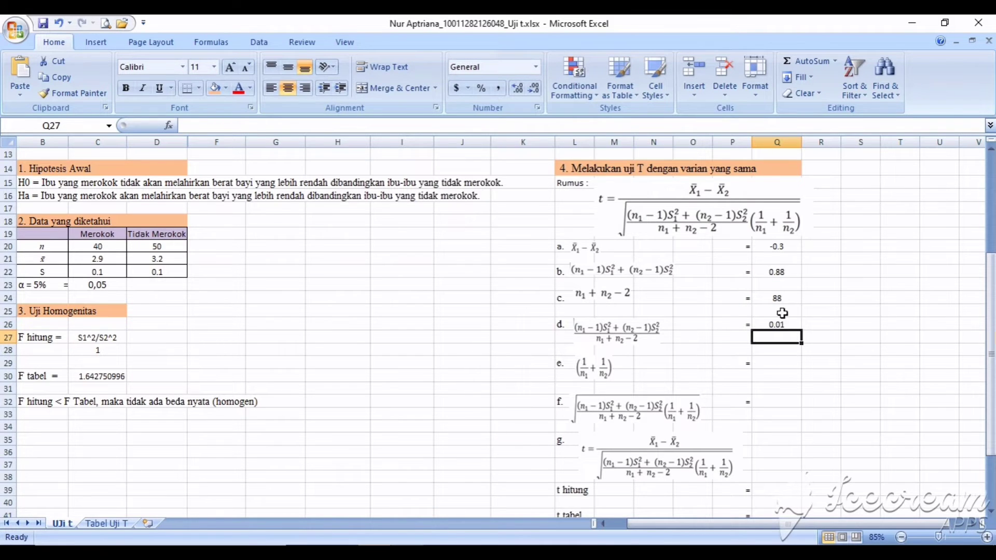
Calculate the sum of the reciprocal sample sizes for part e in Q29 with =1/C20+1/D20
{"action": "left_click", "coordinate": [767, 364]}
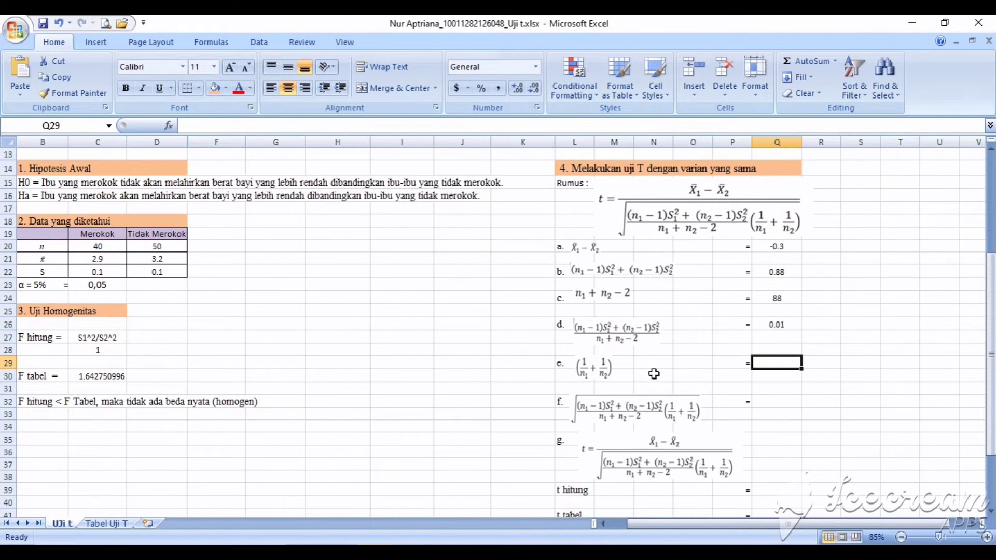
{"action": "double_click", "coordinate": [777, 363]}
{"action": "type", "text": "=1/"}
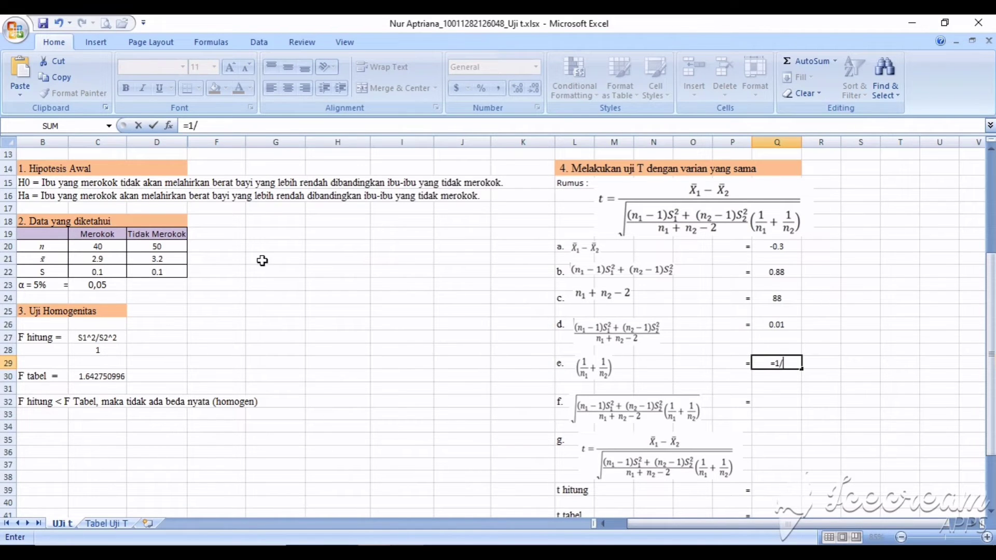
{"action": "left_click", "coordinate": [96, 248]}
{"action": "type", "text": "+1/"}
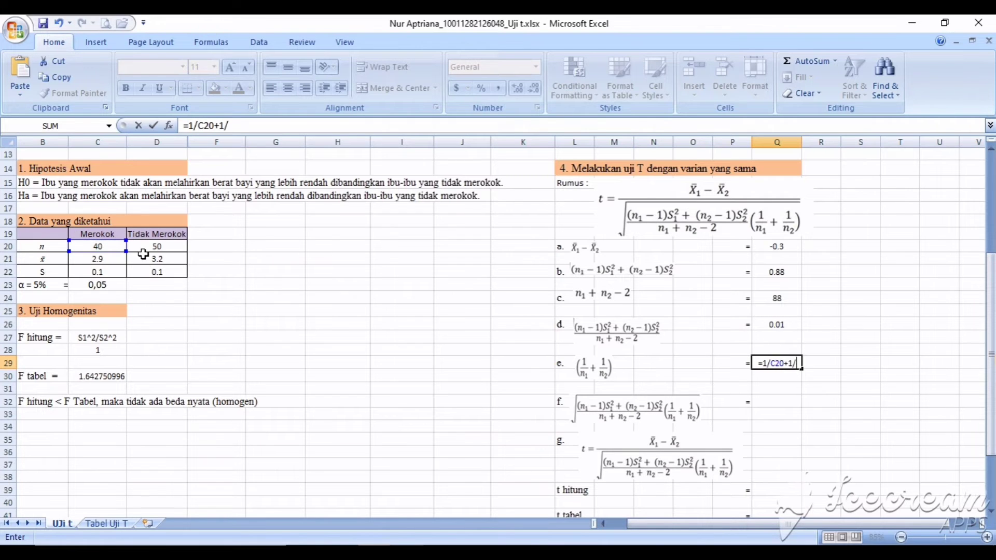
{"action": "left_click", "coordinate": [171, 242]}
{"action": "key", "text": "Return"}
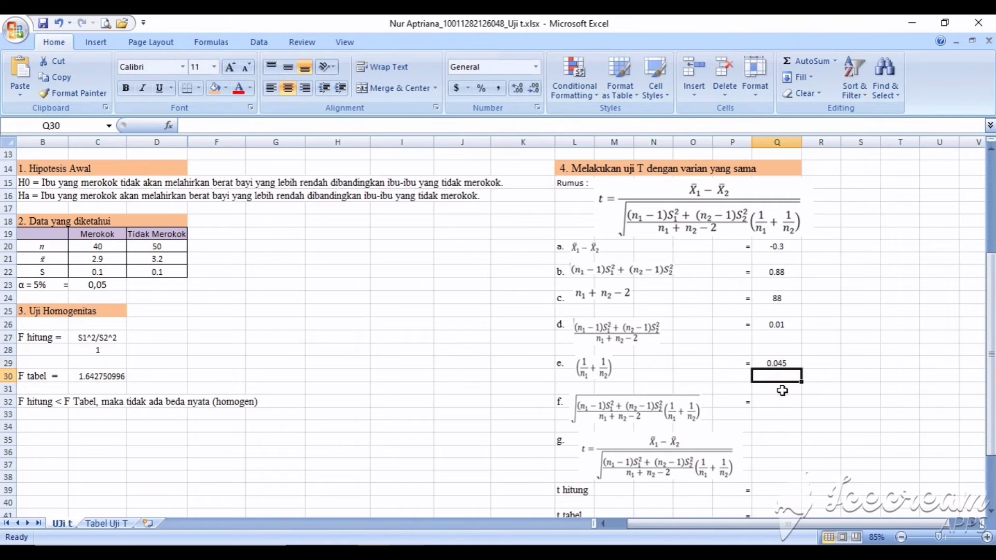
Calculate the square root of part d times part e for part f in Q32 with =SQRT(Q26*Q29)
{"action": "left_click", "coordinate": [766, 404]}
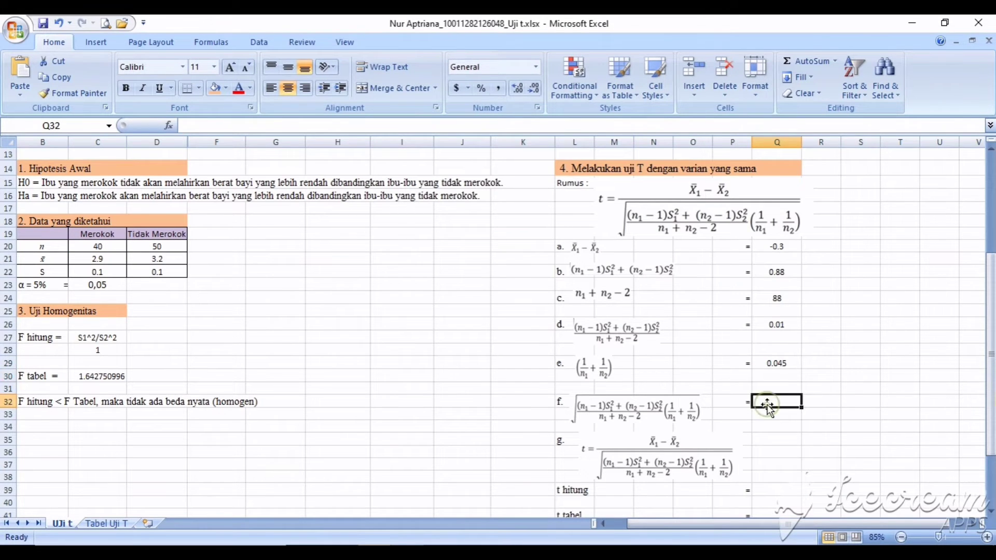
{"action": "type", "text": "="}
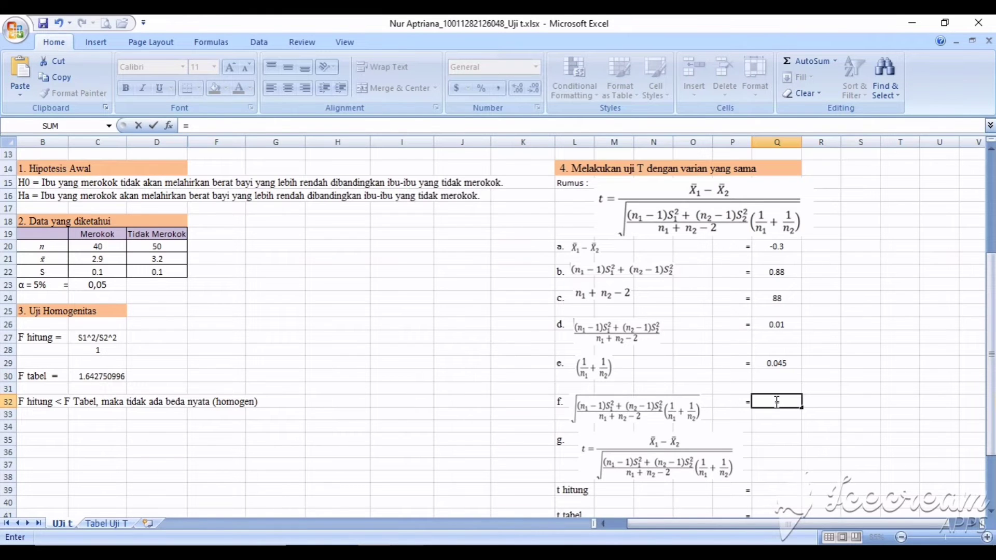
{"action": "type", "text": "SQRT"}
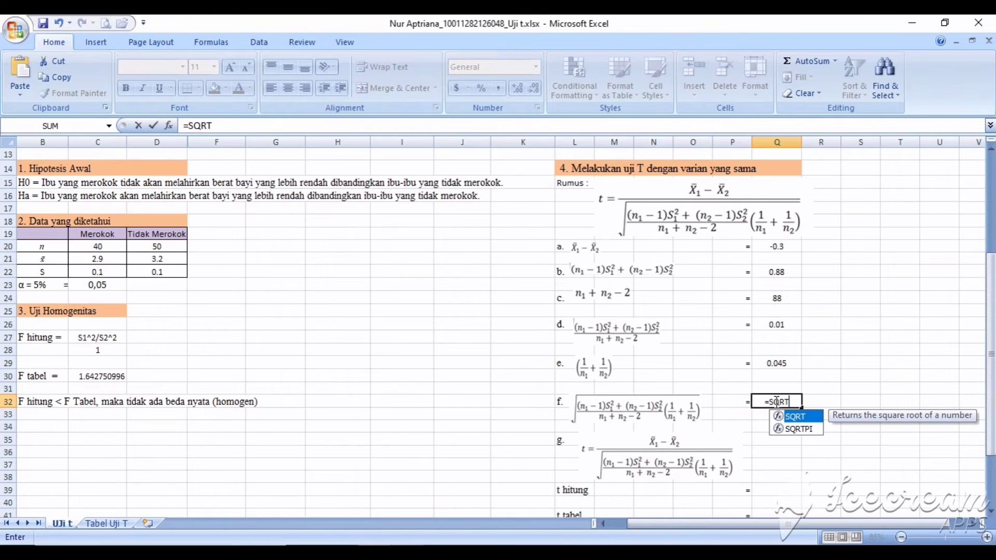
{"action": "type", "text": "("}
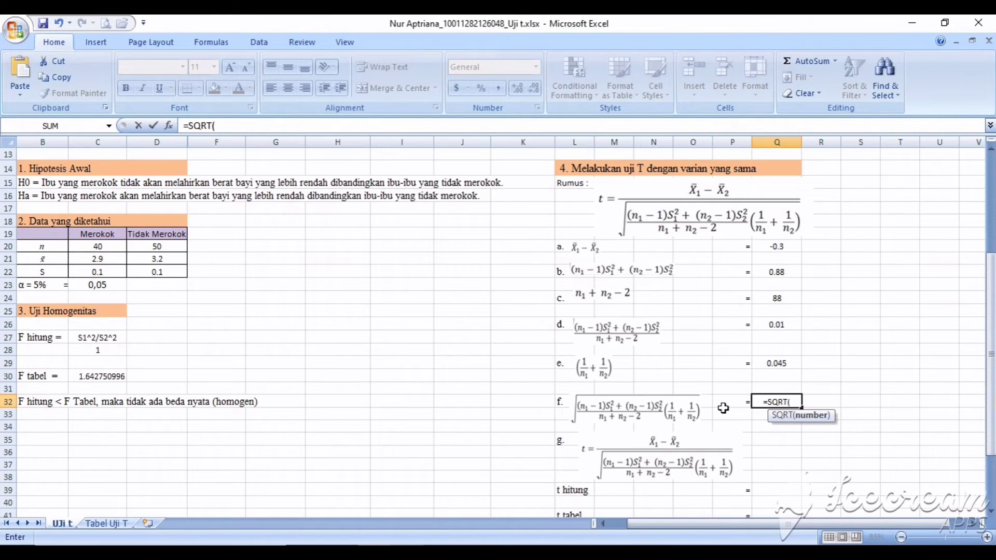
{"action": "left_click", "coordinate": [791, 327]}
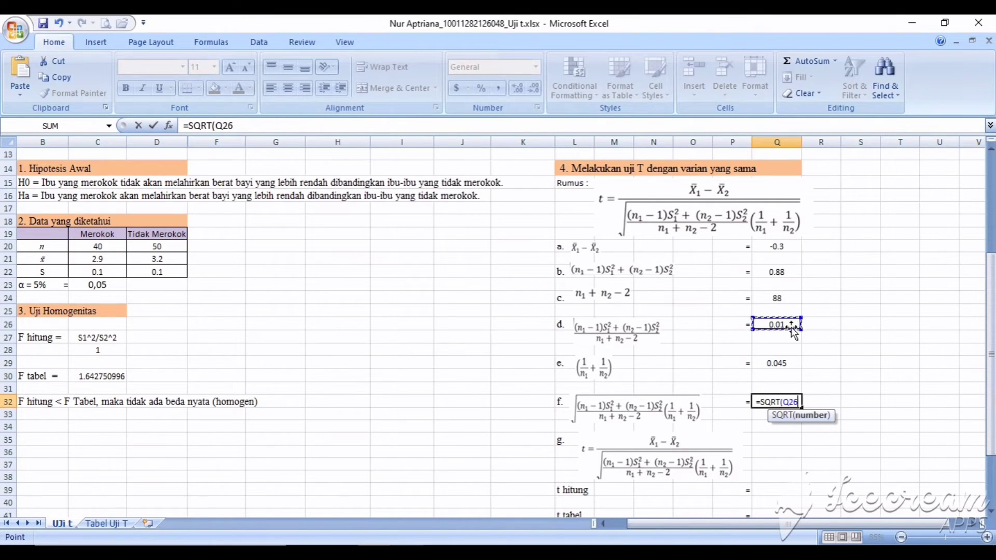
{"action": "type", "text": "*"}
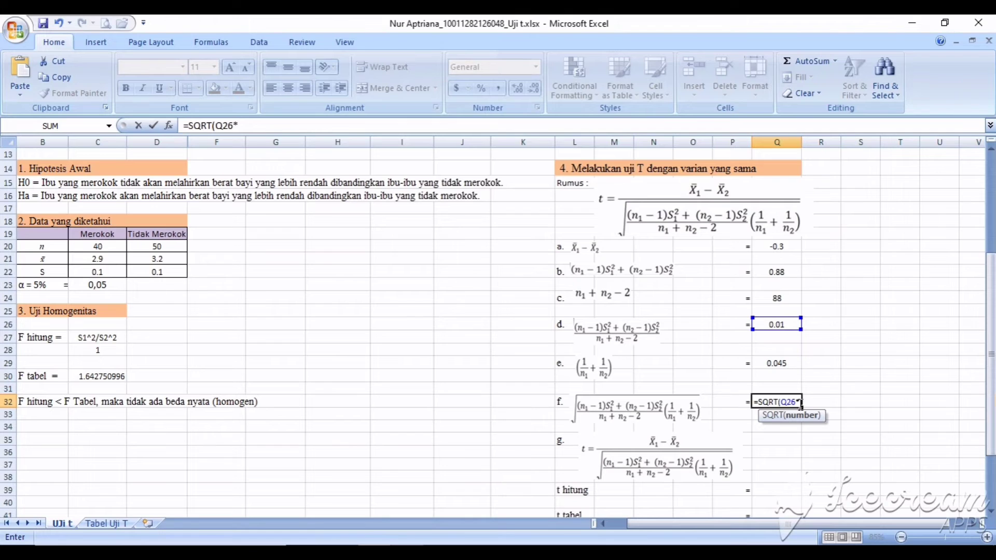
{"action": "left_click", "coordinate": [786, 362]}
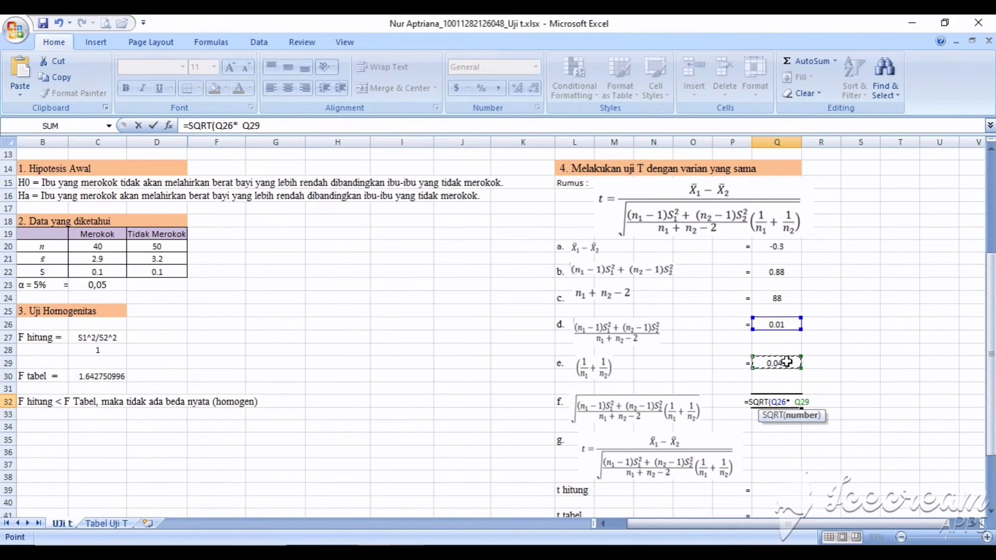
{"action": "type", "text": ")"}
{"action": "key", "text": "Return"}
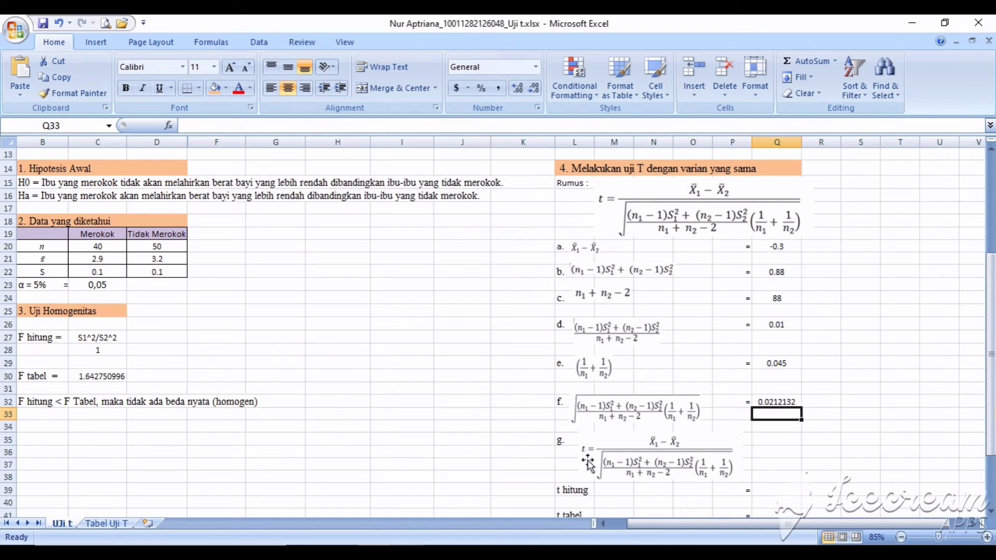
Calculate t hitung in Q39 by dividing part a by part f with =Q20/Q32
{"action": "left_click", "coordinate": [769, 490]}
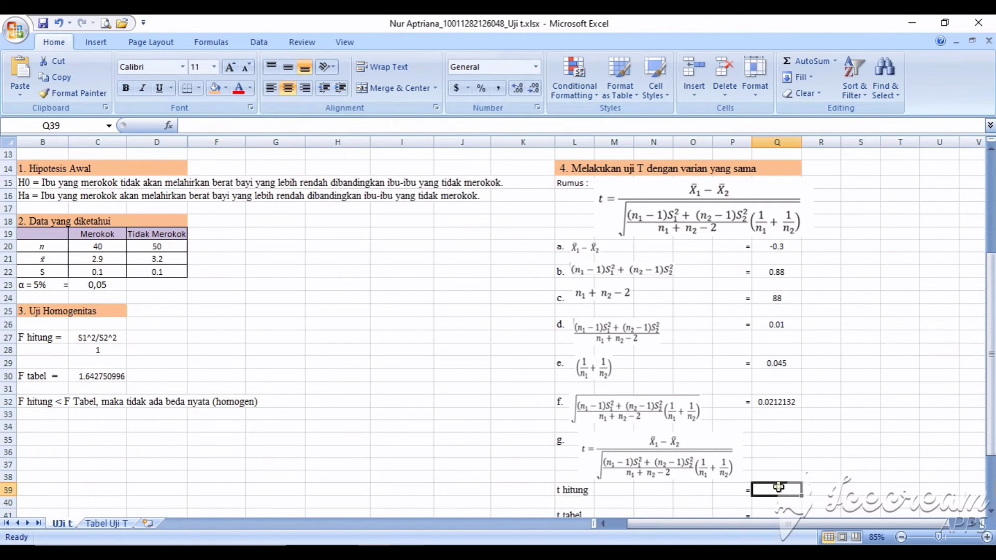
{"action": "type", "text": "="}
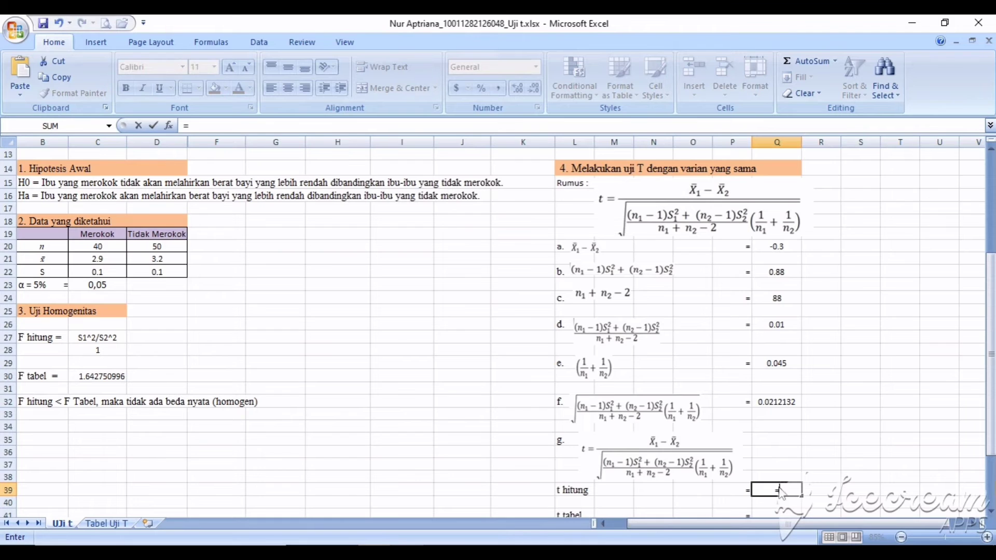
{"action": "left_click", "coordinate": [783, 246]}
{"action": "type", "text": "/"}
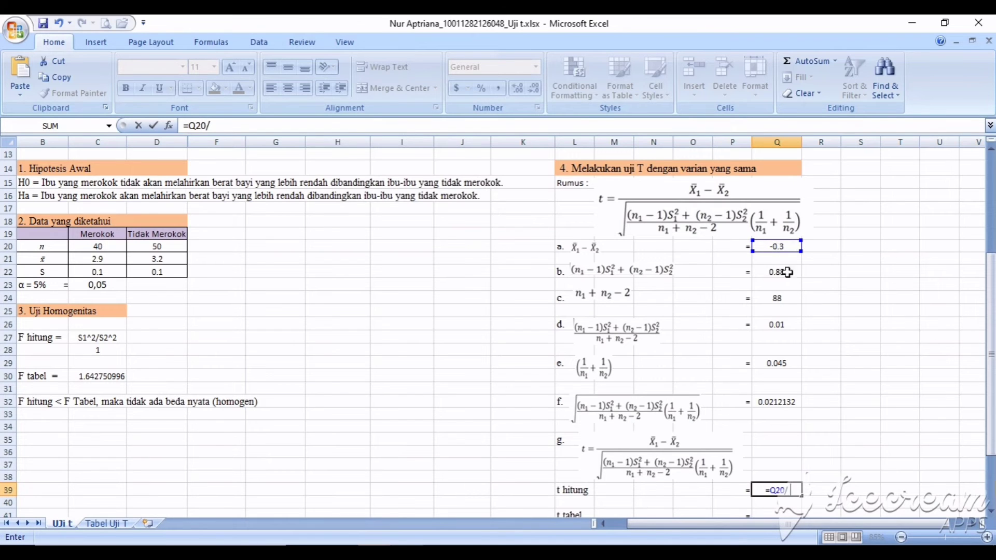
{"action": "left_click", "coordinate": [775, 402]}
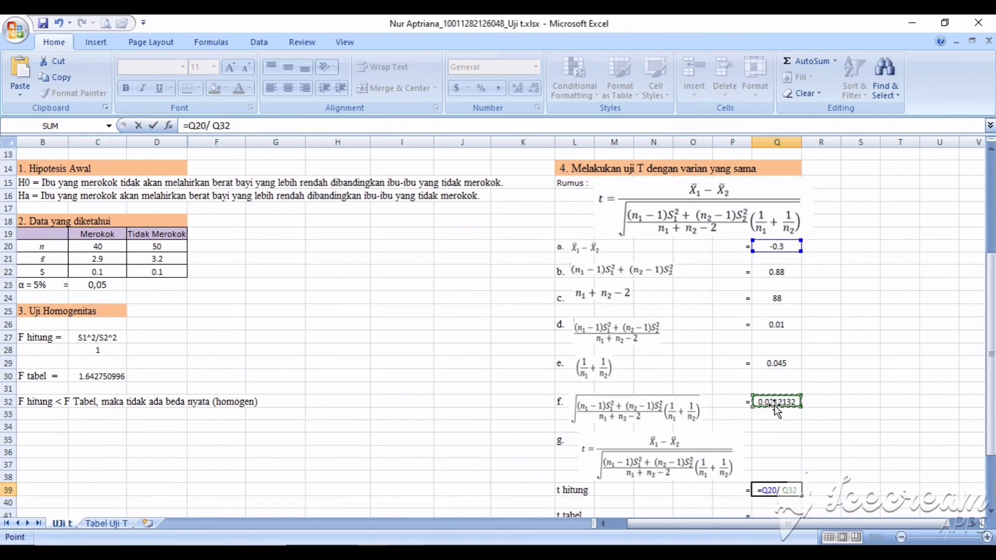
{"action": "key", "text": "Return"}
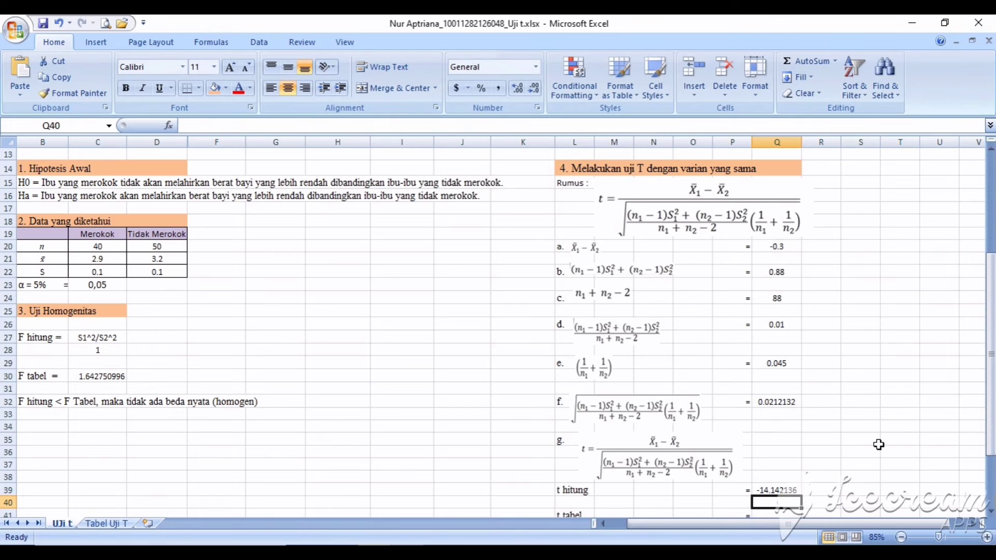
Look up the t value for alpha 0.05 and DF 90 in the Tabel Uji T sheet and enter 1.662 as t tabel in Q41
{"action": "left_click_drag", "start_coordinate": [990, 415], "coordinate": [990, 469]}
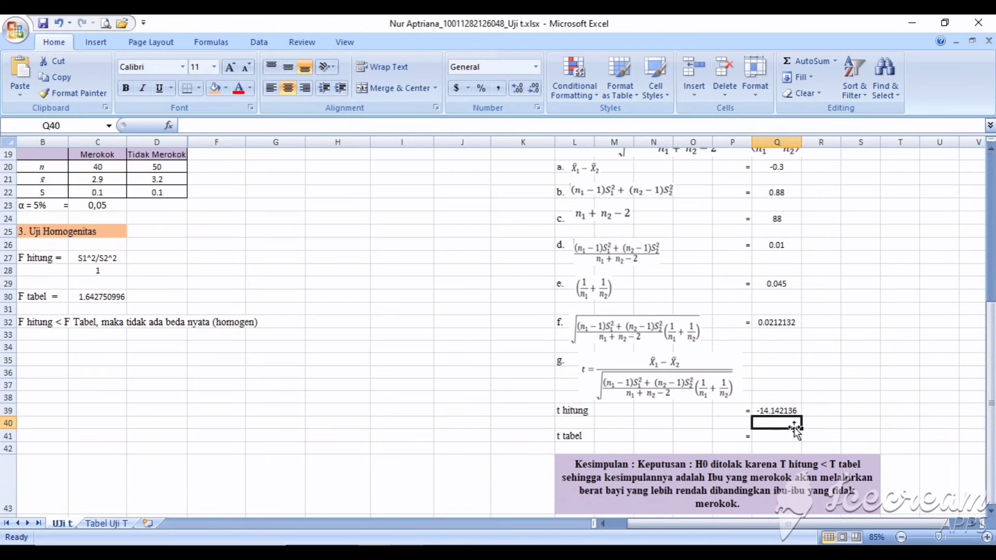
{"action": "left_click", "coordinate": [580, 438]}
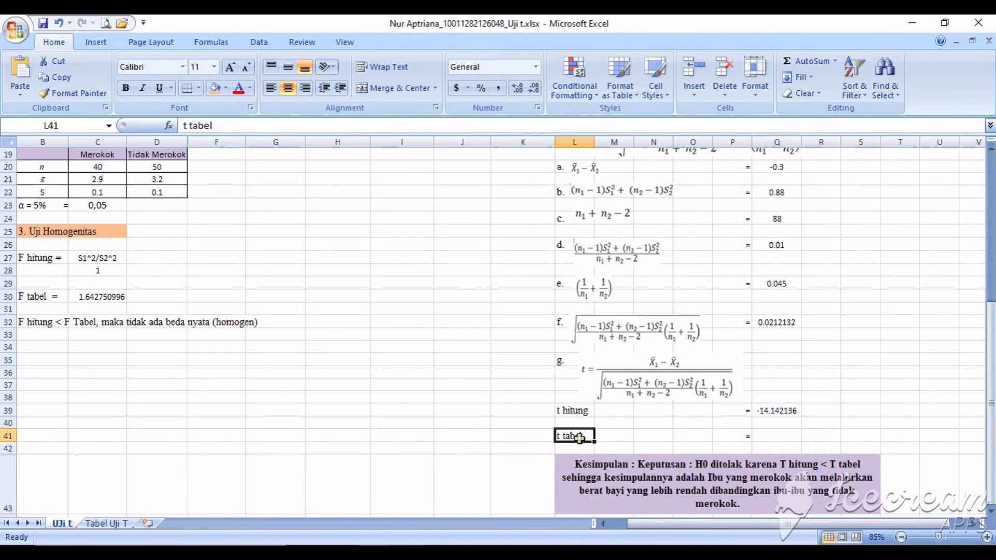
{"action": "left_click", "coordinate": [782, 440]}
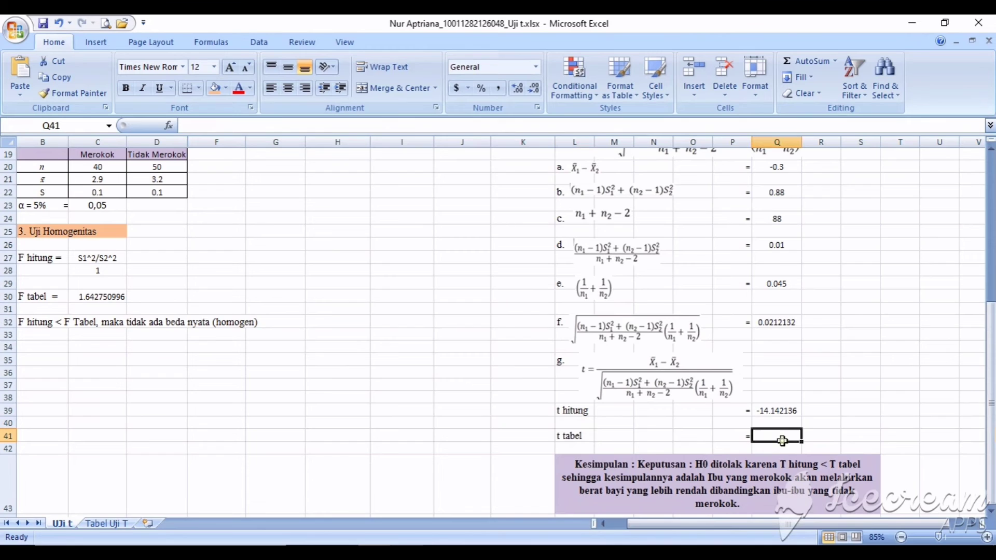
{"action": "left_click", "coordinate": [790, 219]}
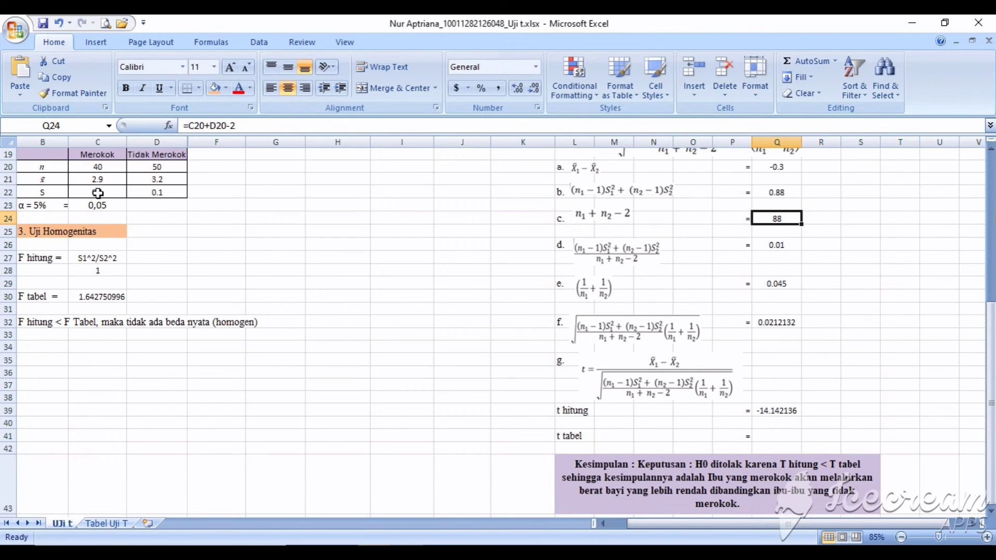
{"action": "left_click", "coordinate": [105, 525]}
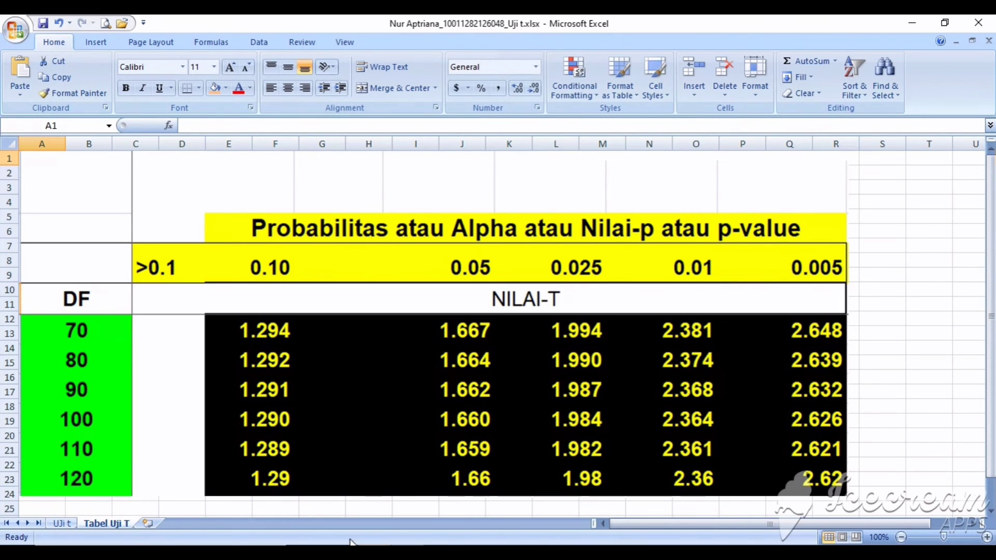
{"action": "left_click", "coordinate": [69, 524]}
{"action": "left_click", "coordinate": [779, 436]}
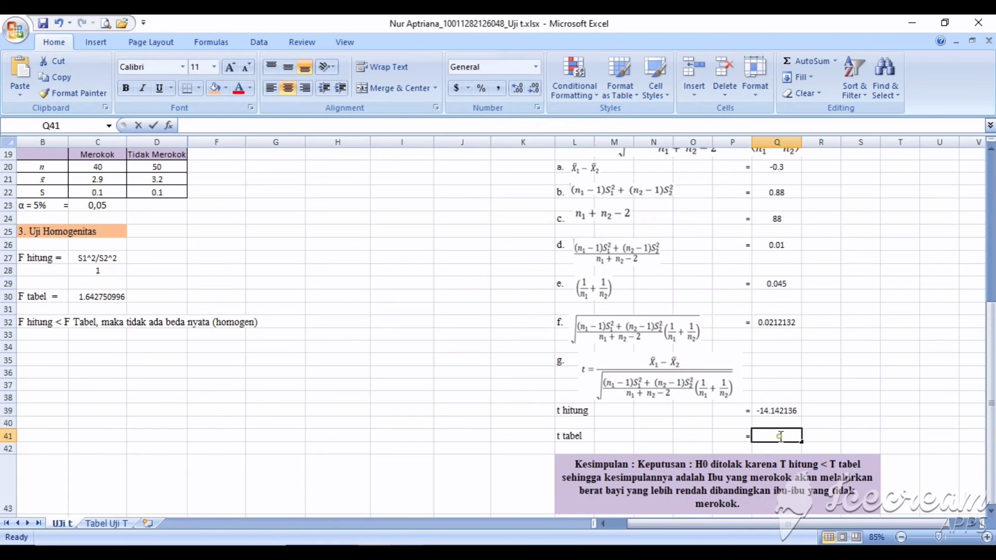
{"action": "type", "text": "="}
{"action": "type", "text": ".662"}
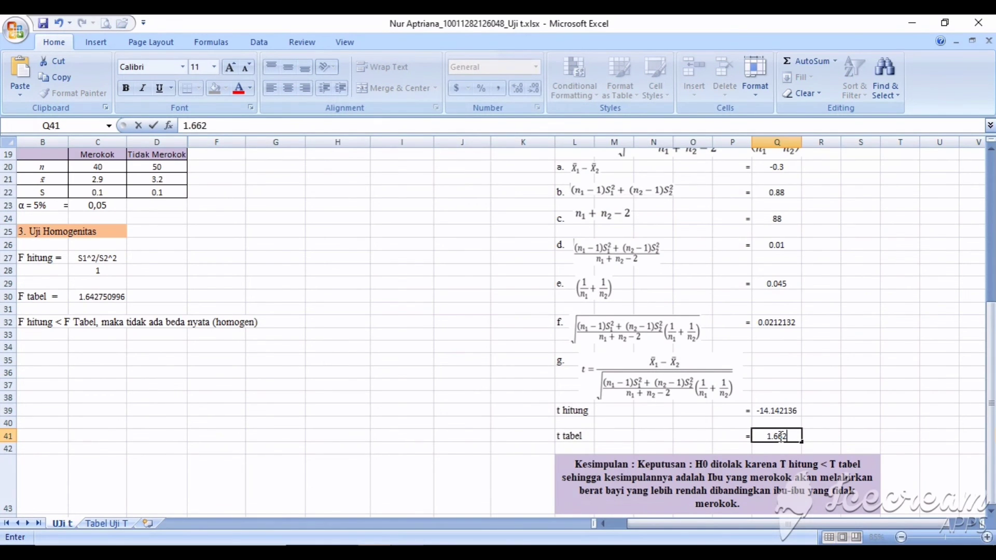
{"action": "left_click_drag", "start_coordinate": [991, 409], "coordinate": [991, 407]}
{"action": "left_click_drag", "start_coordinate": [993, 363], "coordinate": [992, 156]}
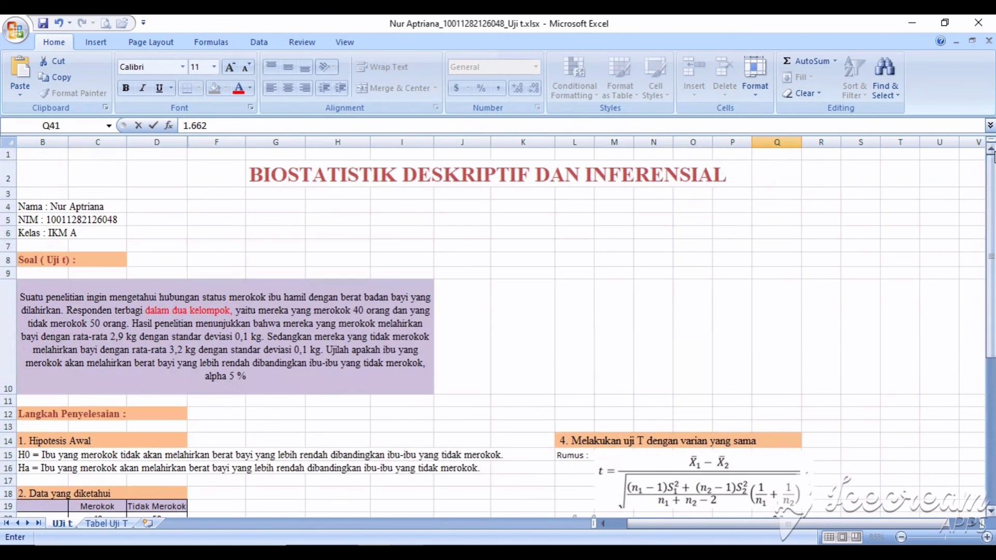